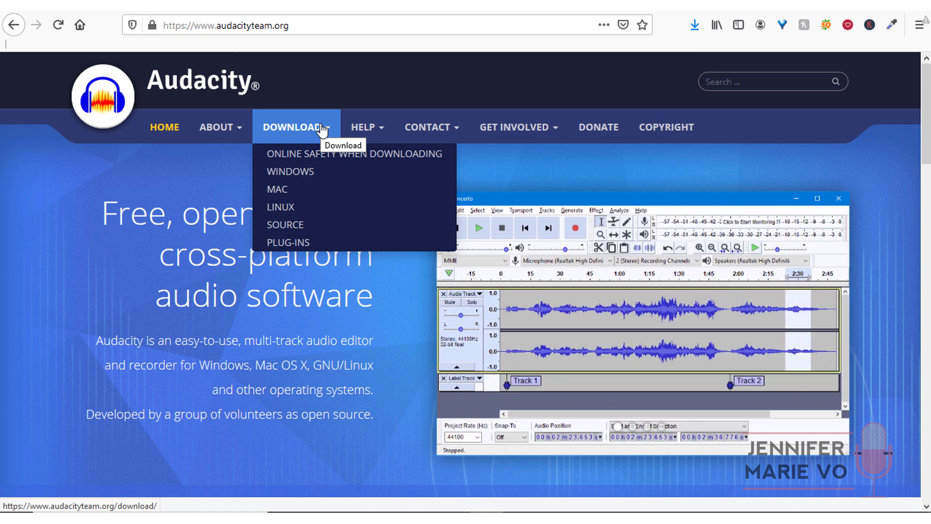
Open FossHub's Audacity 2.3.3 Windows Installer download and cancel the save dialog
left_click(337, 177)
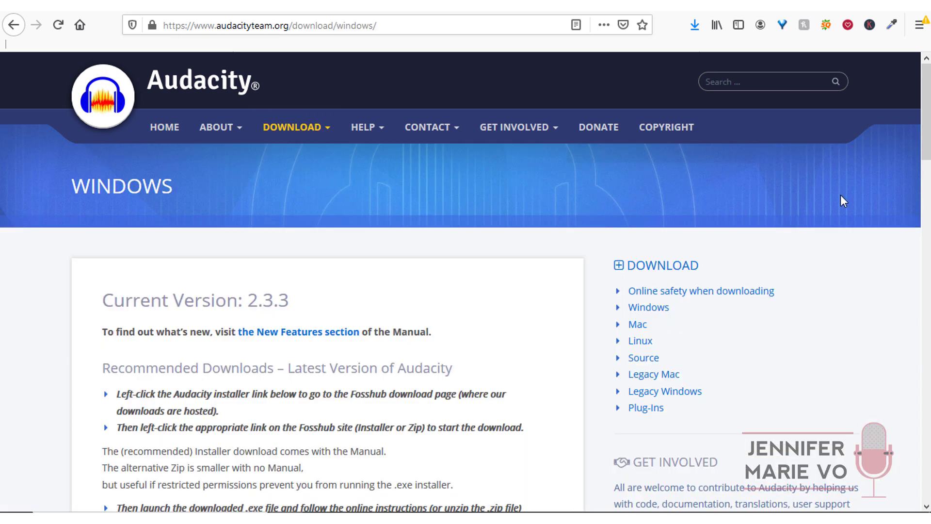
left_click_drag(926, 109, 926, 164)
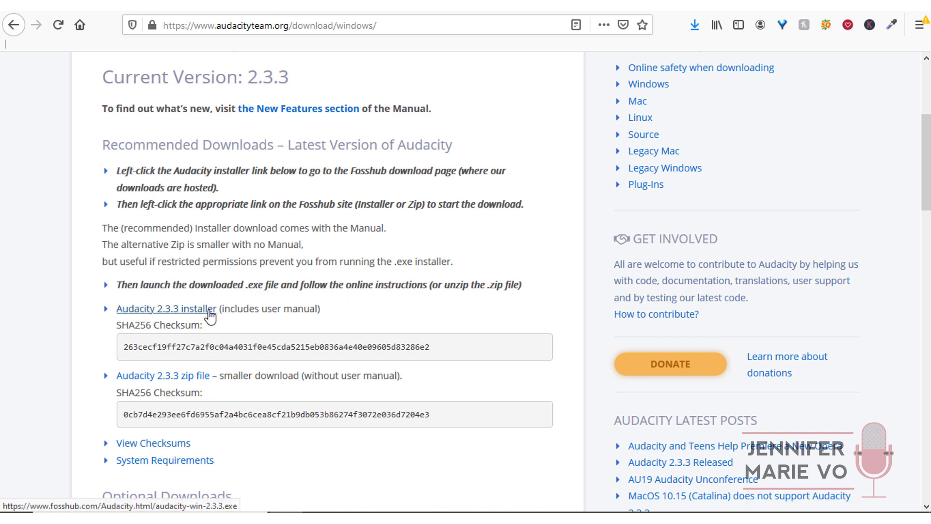
left_click(210, 313)
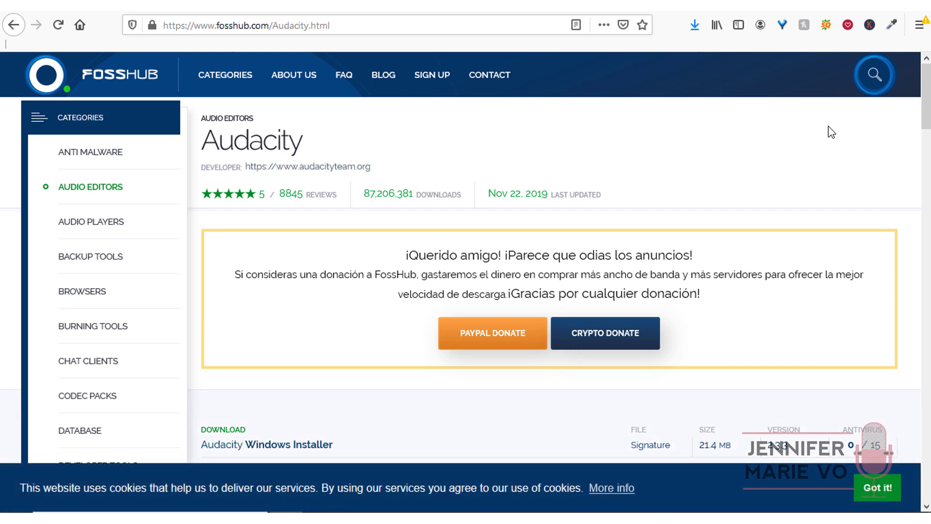
left_click_drag(925, 127, 925, 135)
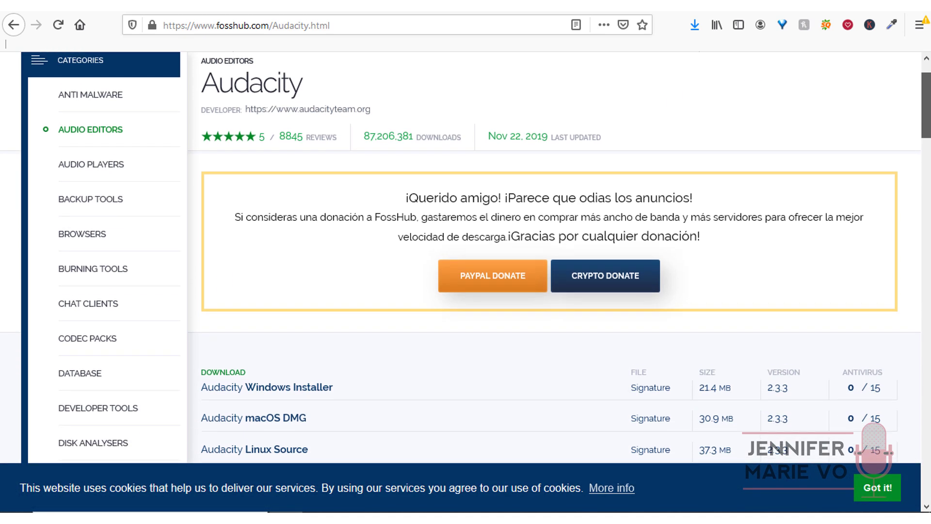
left_click_drag(925, 102, 926, 146)
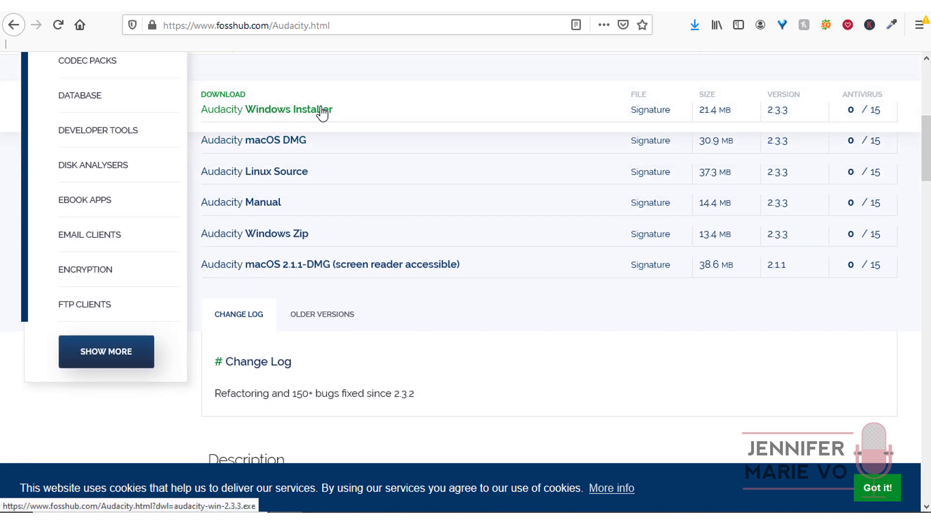
left_click(322, 110)
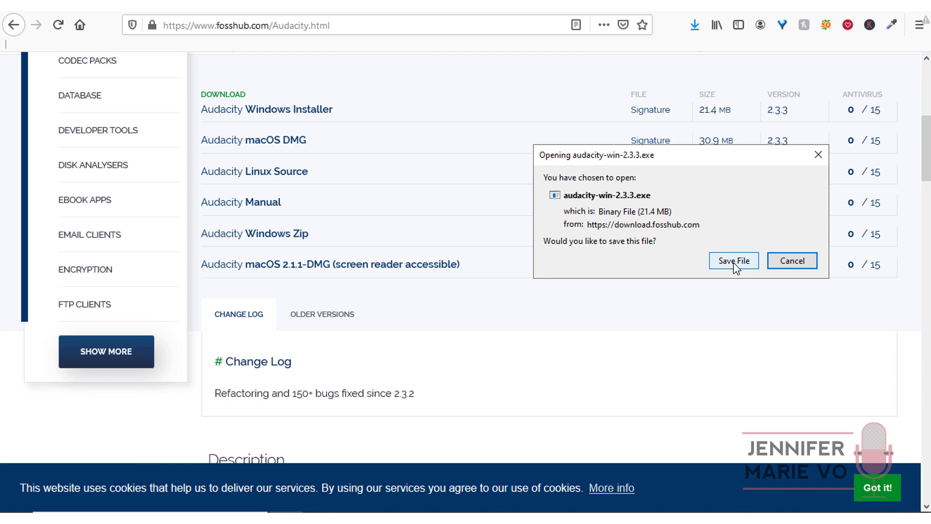
left_click(785, 262)
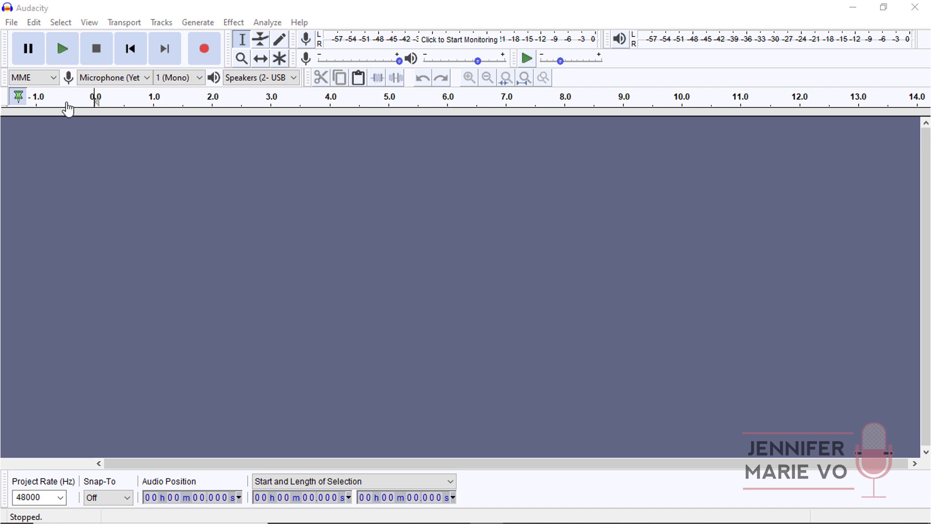
Import 'Poppa Audio Sample Before' from the Audacity Tutorial folder as audio
left_click(13, 24)
mouse_move(38, 153)
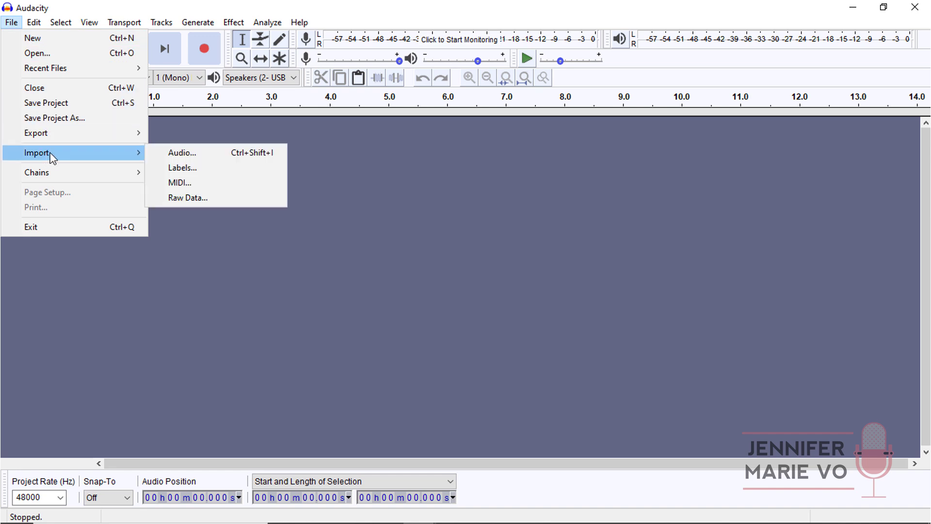
left_click(167, 152)
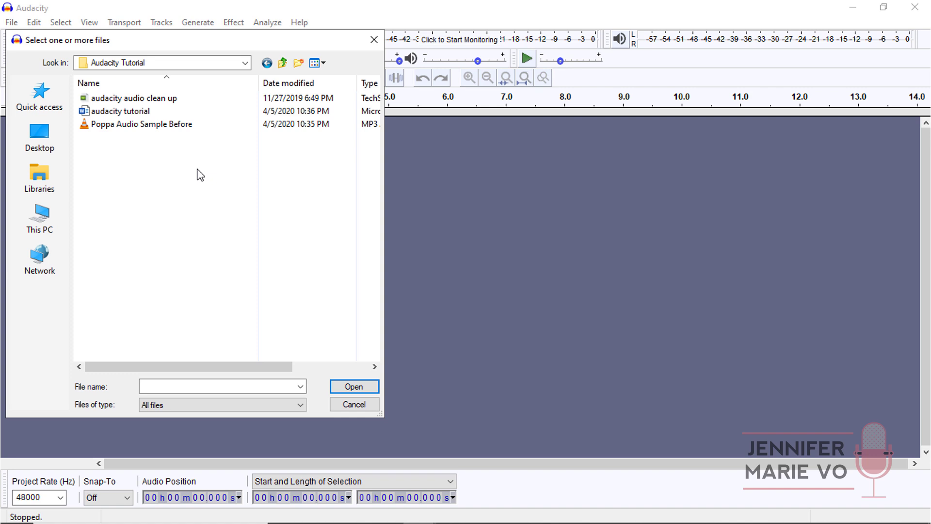
left_click(166, 125)
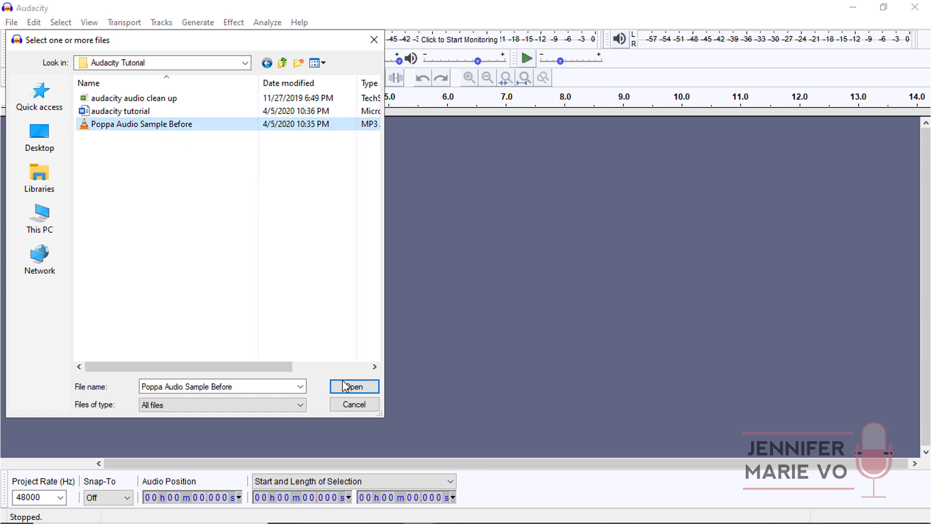
left_click(354, 387)
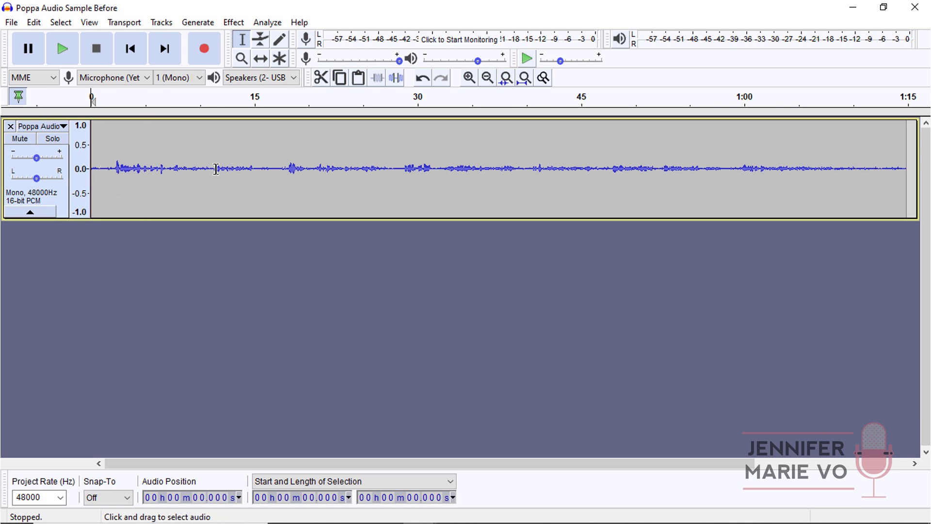
left_click(242, 59)
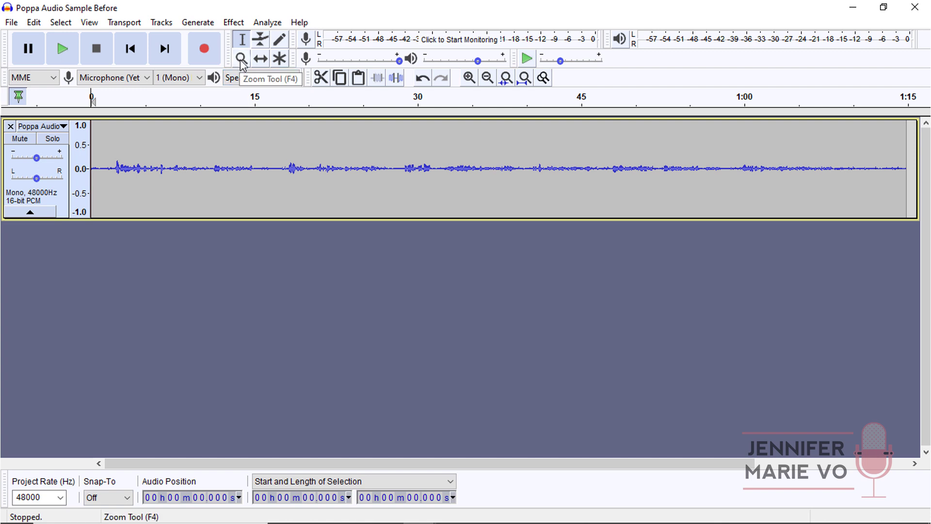
left_click(155, 156)
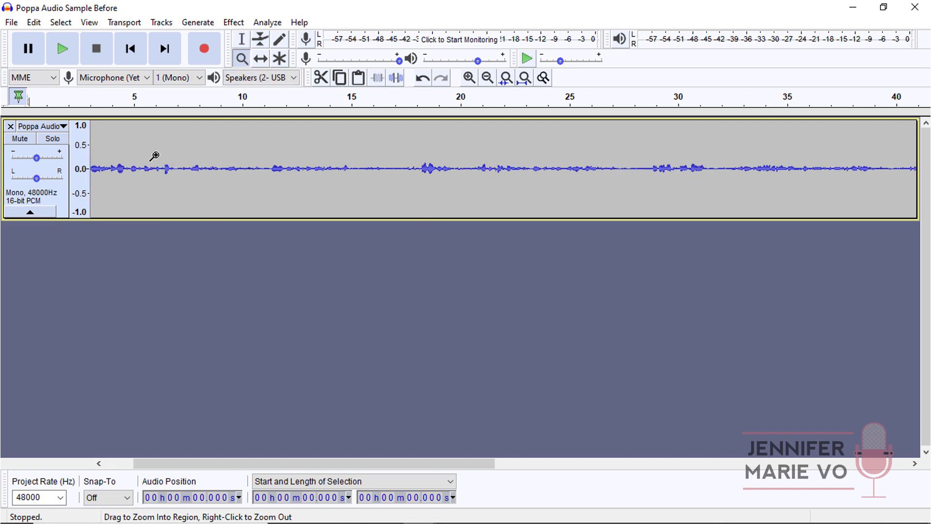
left_click(241, 39)
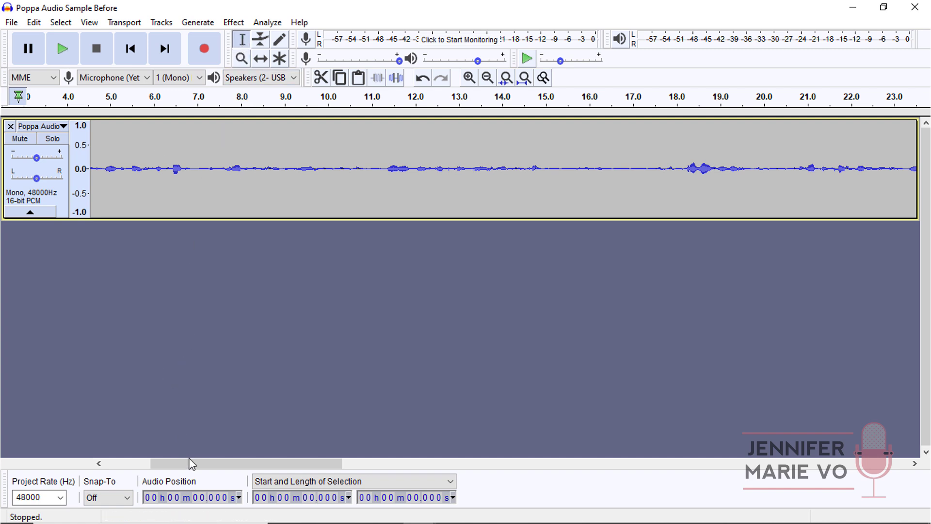
left_click_drag(191, 463, 130, 466)
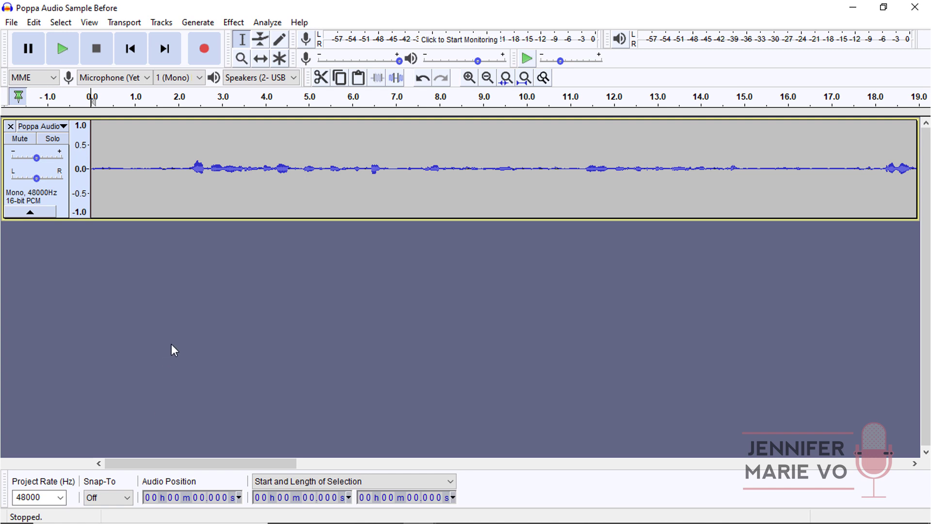
left_click(94, 175)
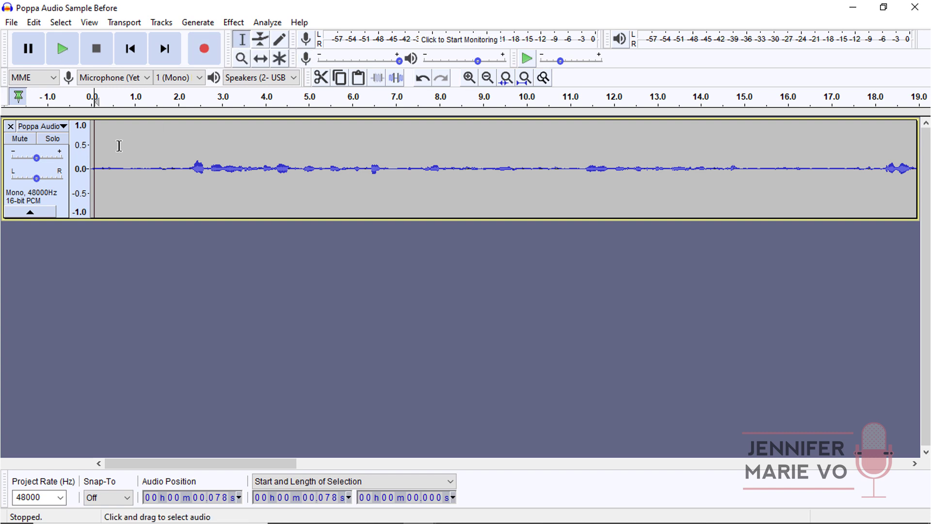
left_click(107, 168)
left_click(234, 160)
left_click(142, 171)
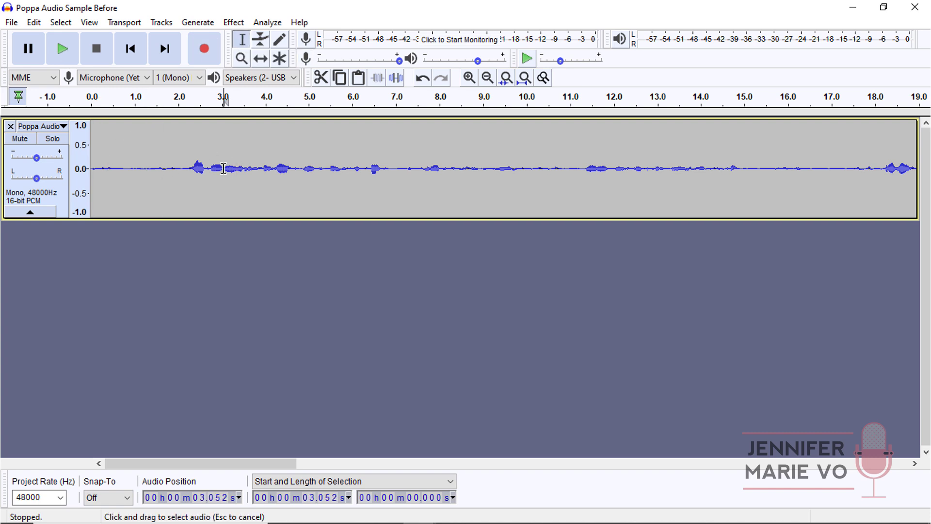
left_click(223, 146)
left_click(121, 169)
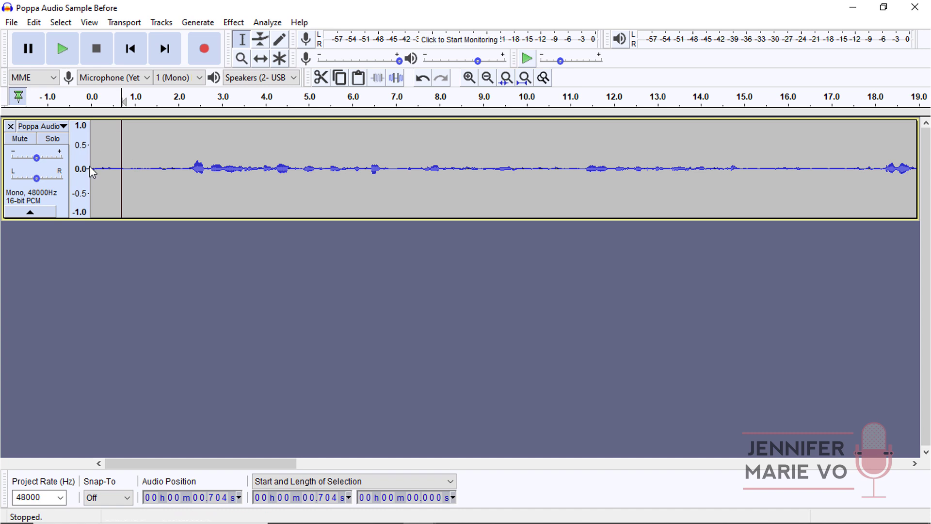
key("Escape")
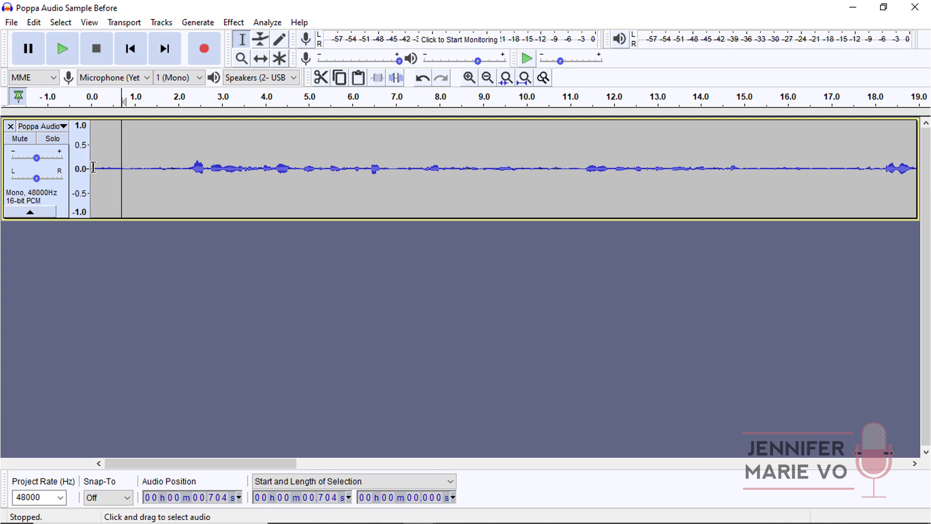
left_click(94, 169)
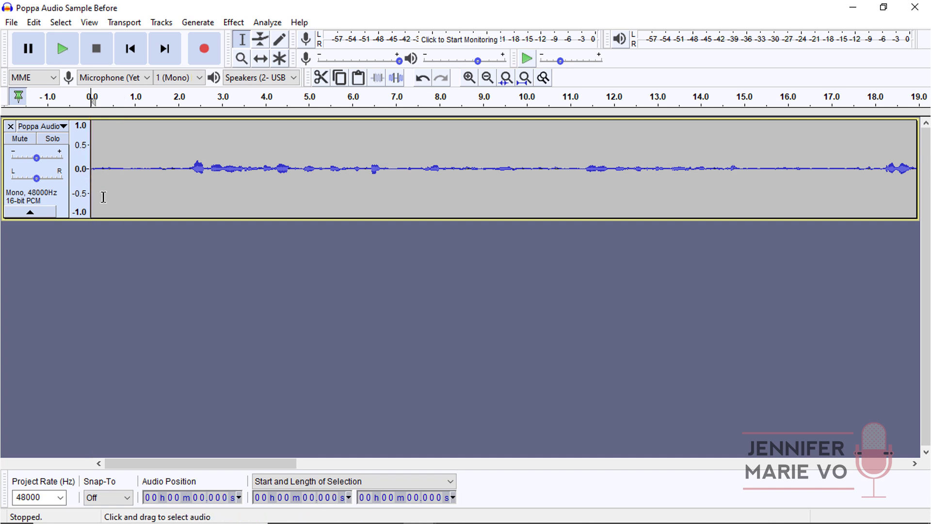
key("space")
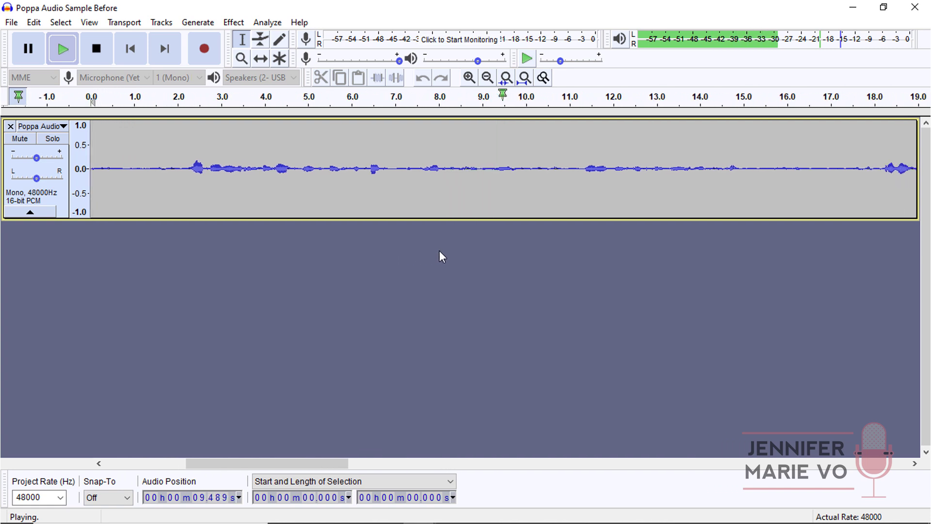
key("space")
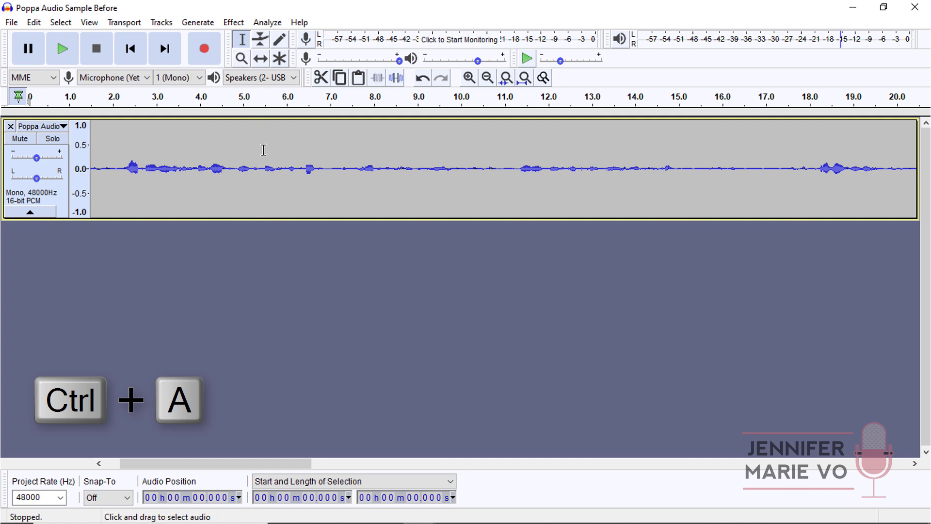
Select the whole voice sample and apply Amplify with New Peak Amplitude -3 dB
key("ctrl+a")
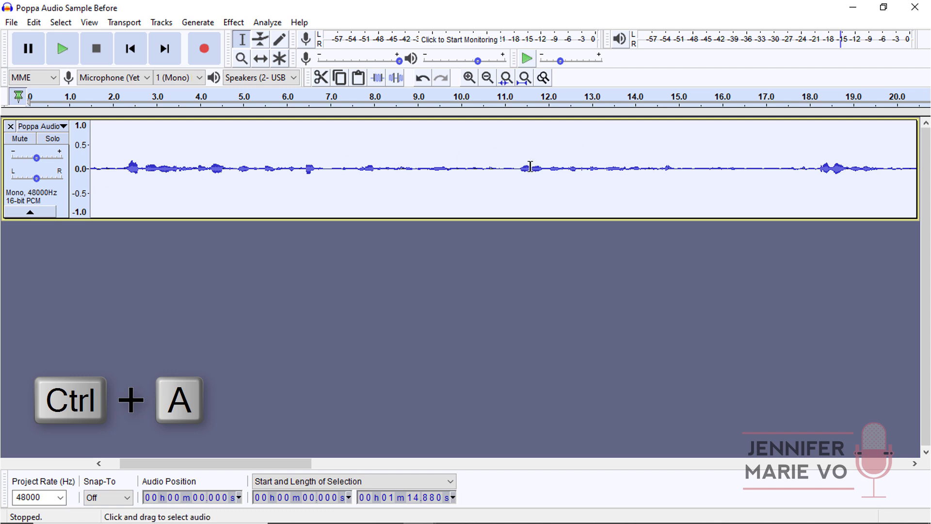
left_click(204, 316)
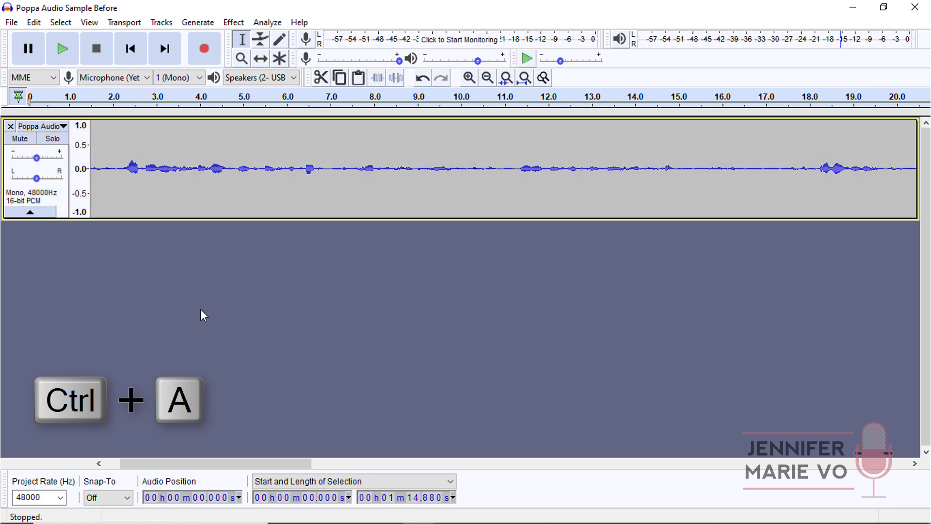
key("ctrl+a")
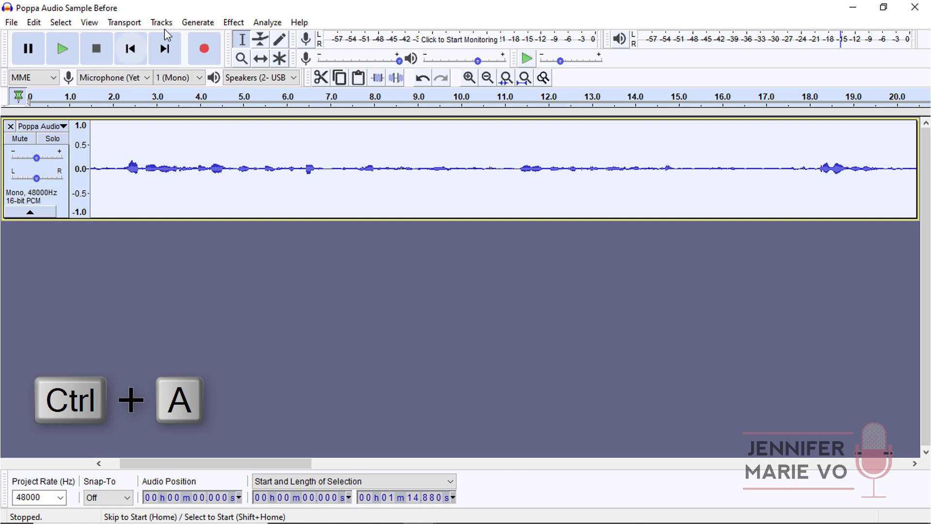
left_click(233, 23)
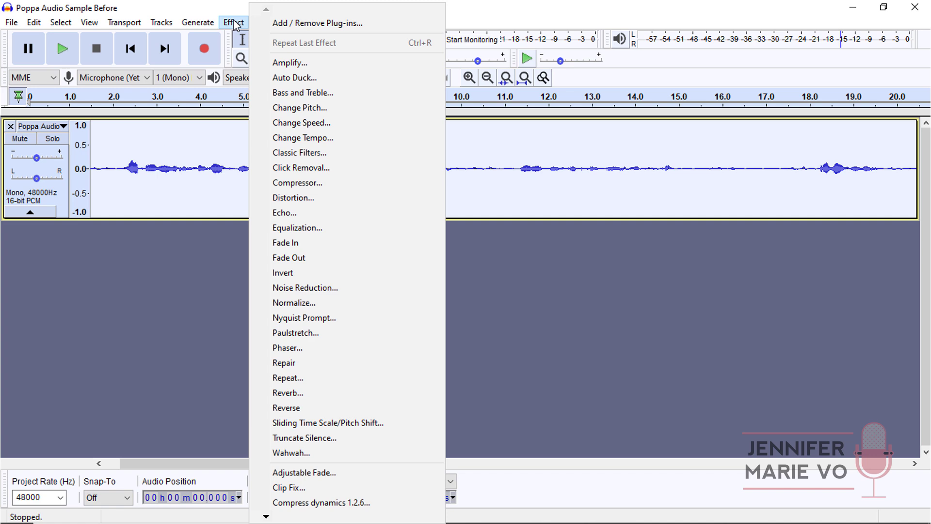
left_click(295, 65)
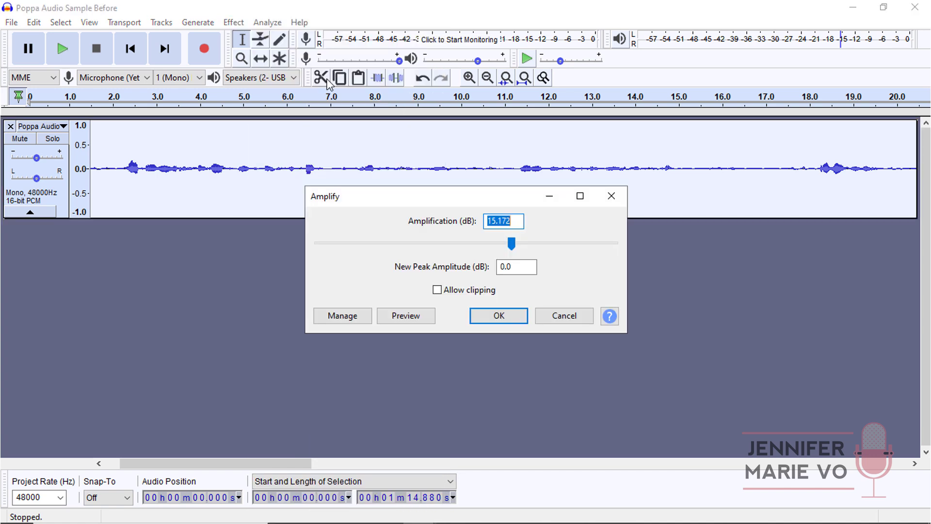
double_click(505, 268)
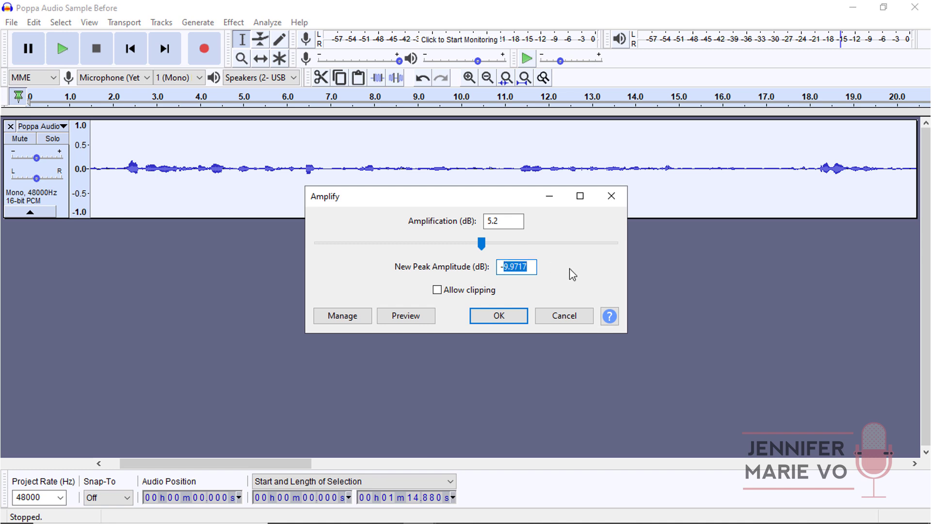
type("-3")
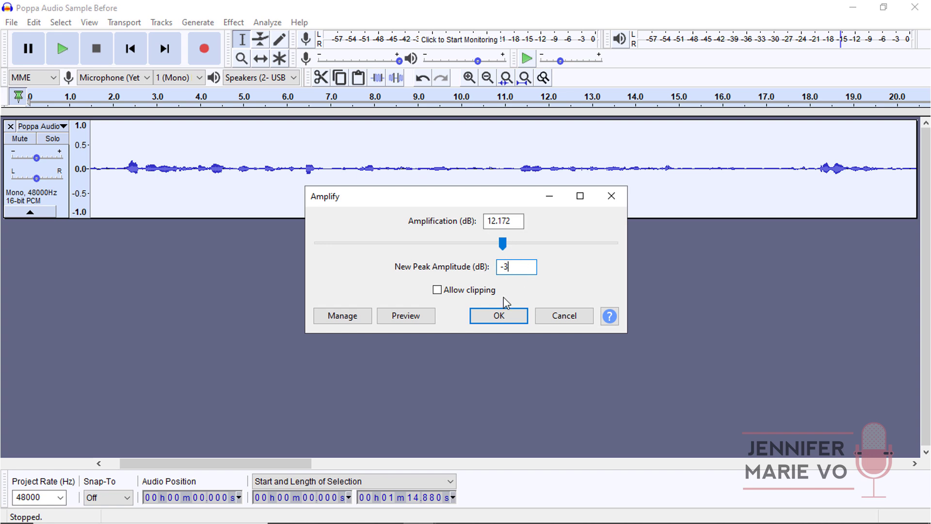
left_click(507, 319)
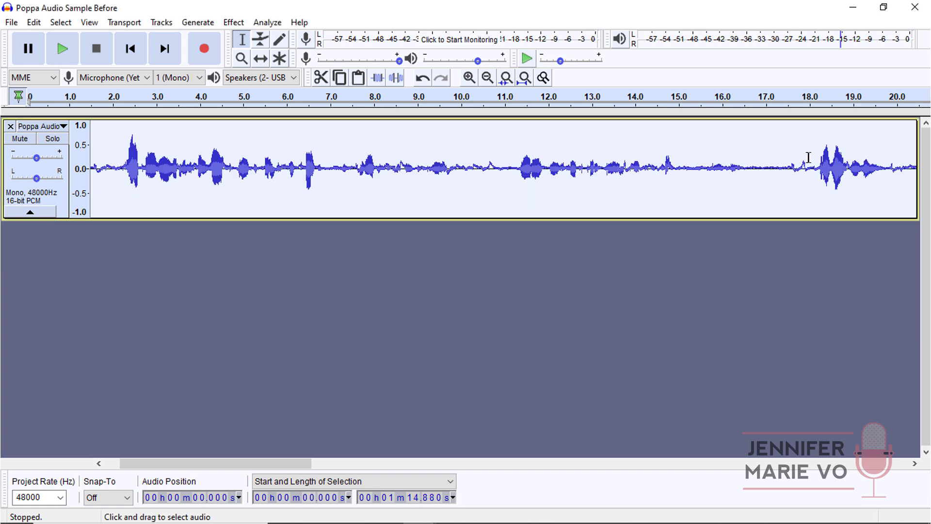
left_click_drag(291, 464, 248, 466)
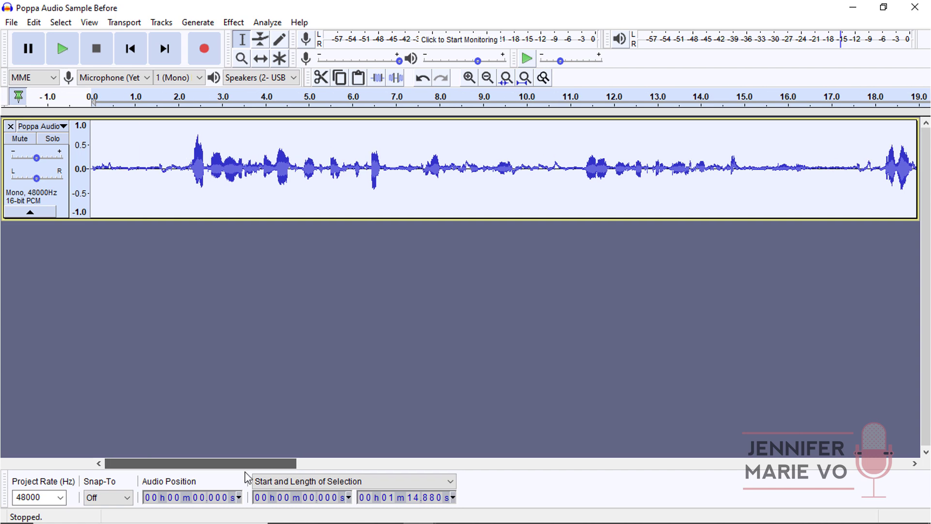
Play the amplified recording and audition a trial selection of its quiet first half-second
left_click(93, 182)
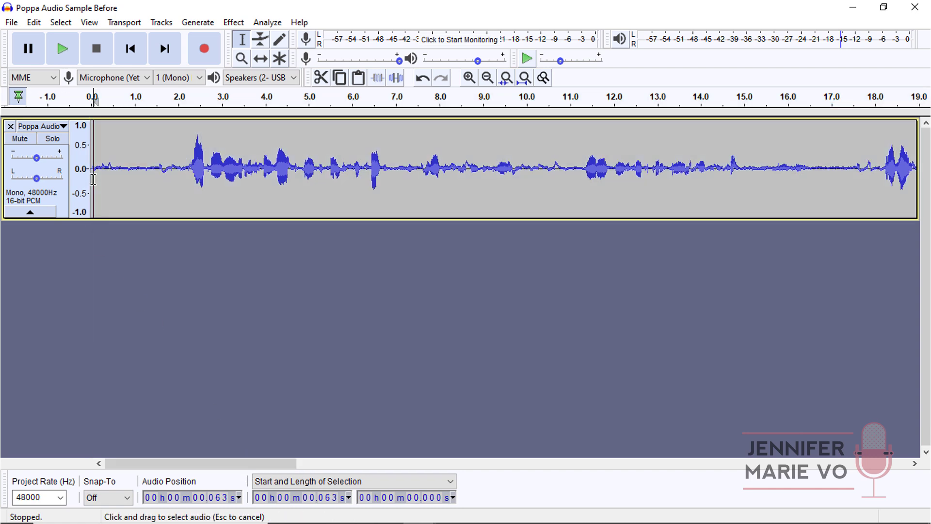
key("space")
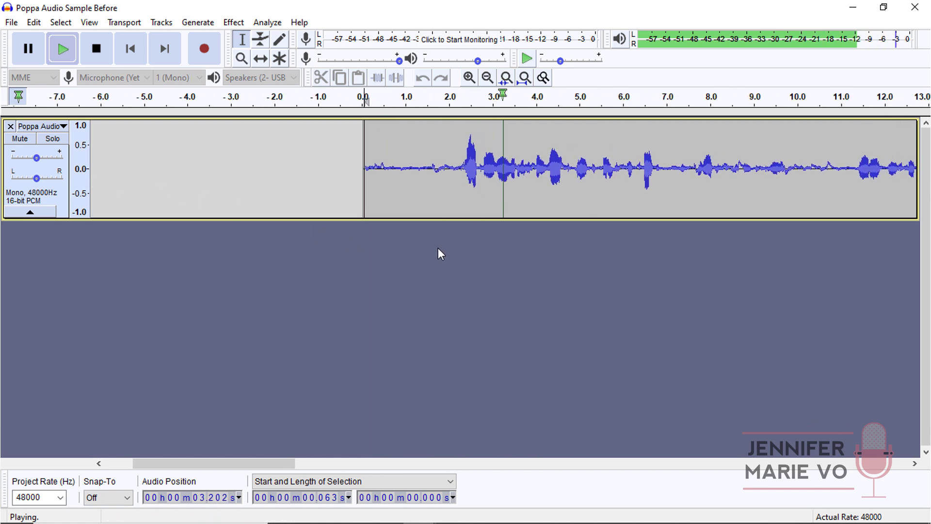
key("space")
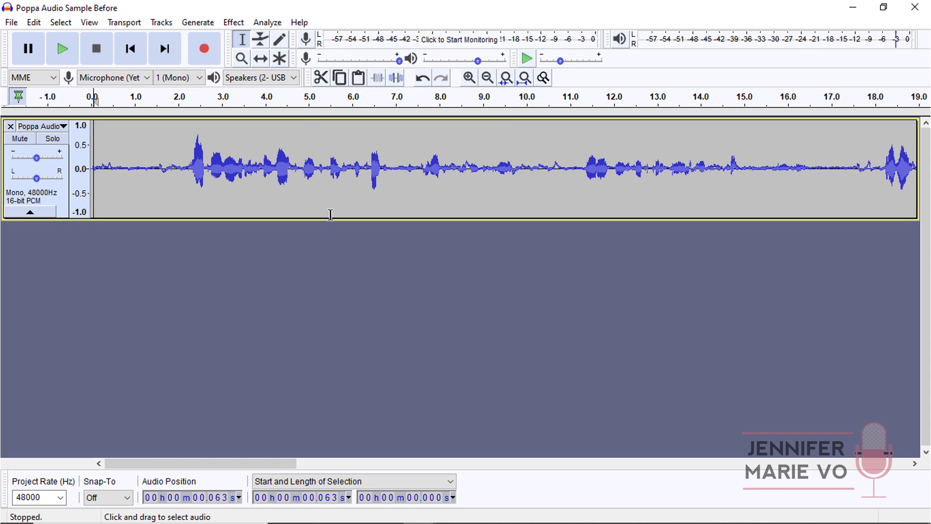
key("space")
key("space")
left_click_drag(116, 190, 93, 189)
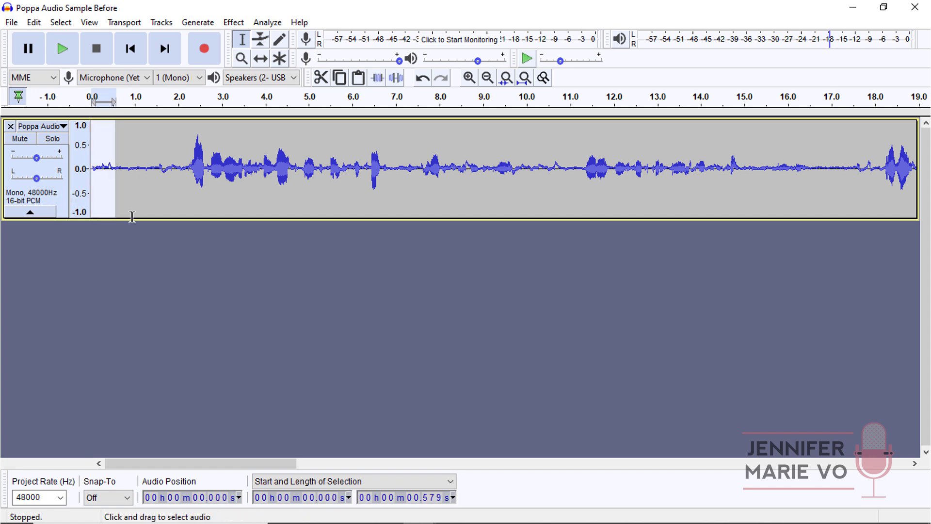
key("space")
Refine the noise selection to span 0 to about 1.39 seconds, auditioning each attempt
left_click(145, 188)
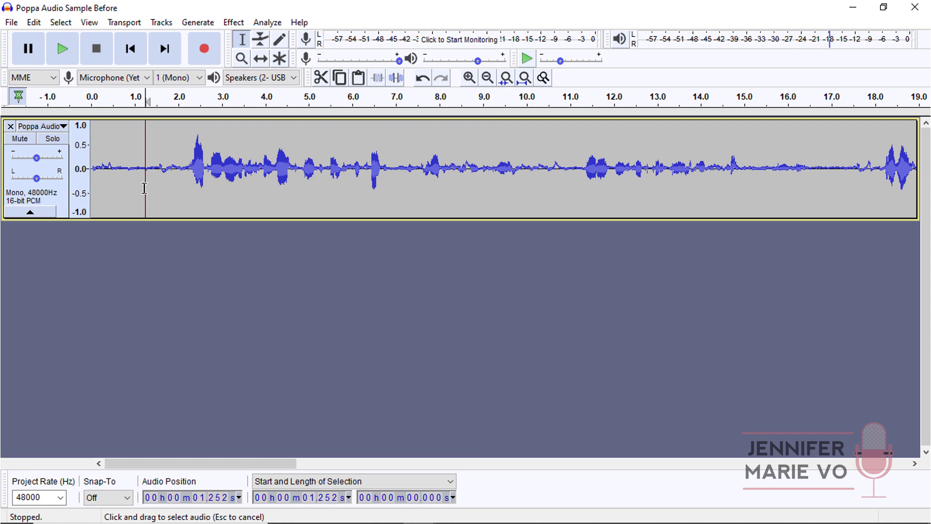
left_click_drag(145, 188, 129, 189)
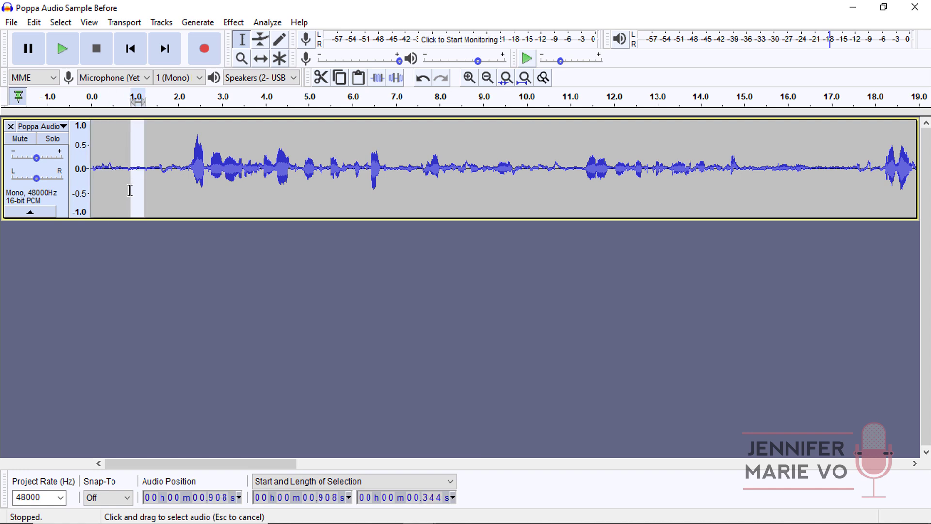
key("space")
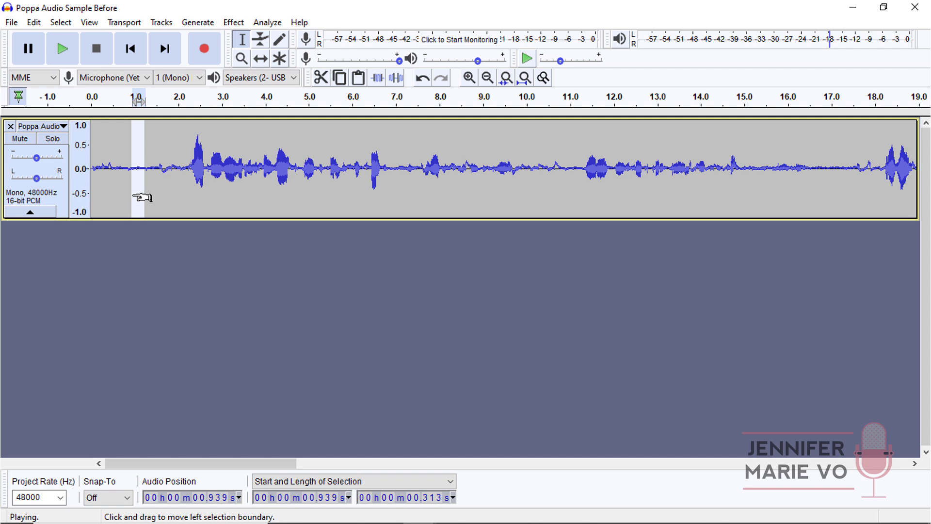
left_click_drag(152, 195, 60, 199)
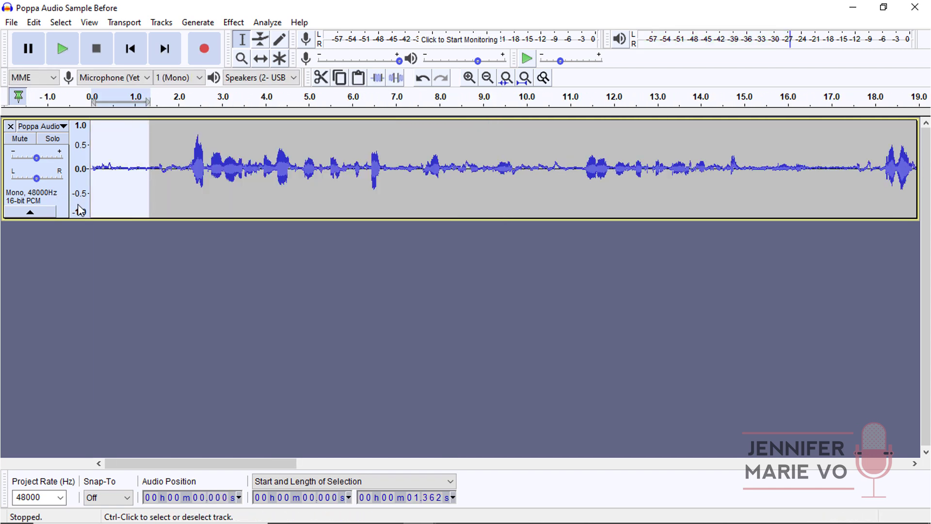
key("space")
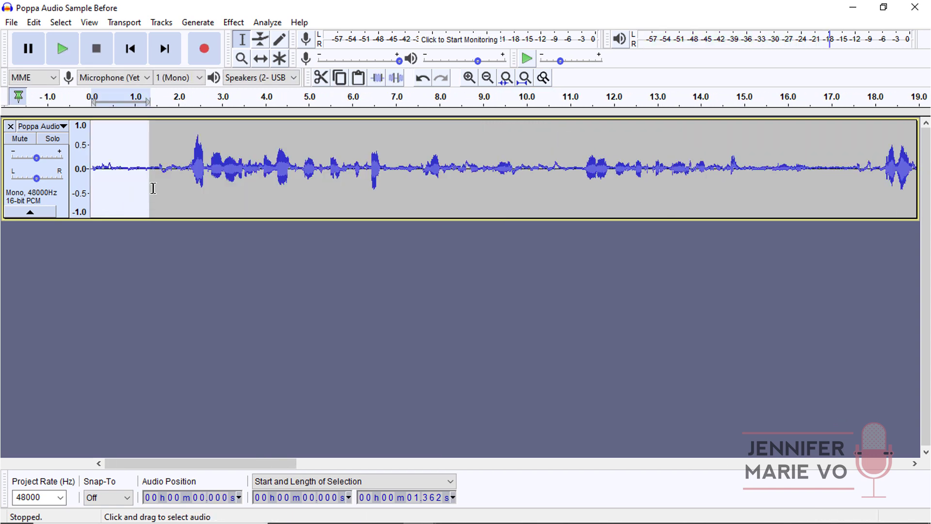
left_click(154, 190)
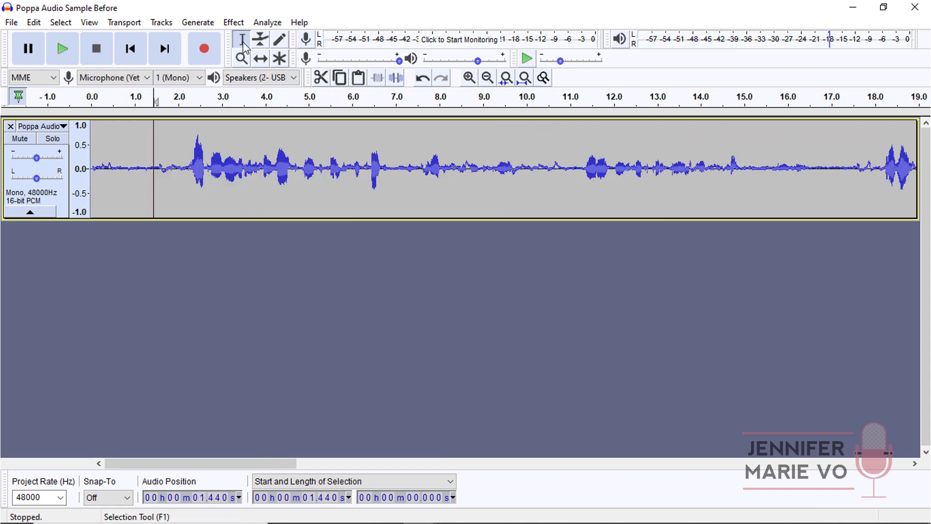
left_click(151, 178)
left_click_drag(151, 178, 76, 199)
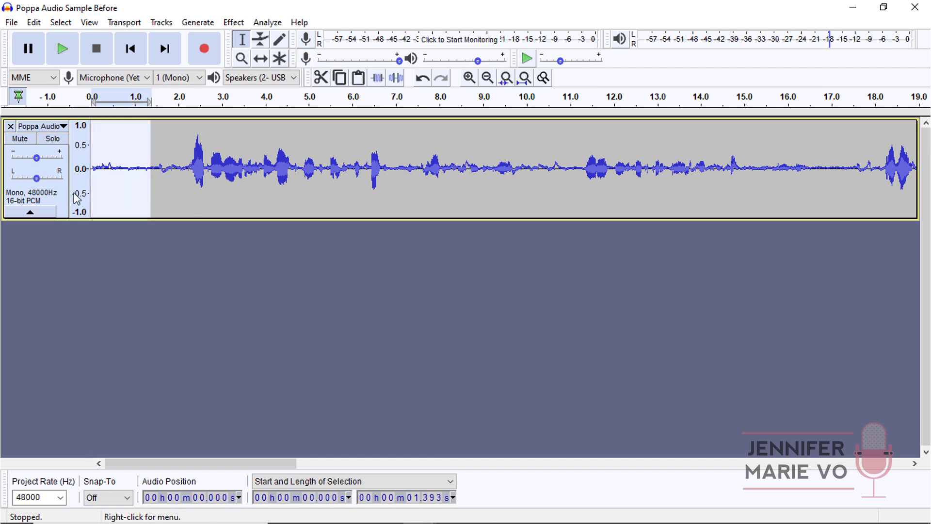
key("space")
key("space")
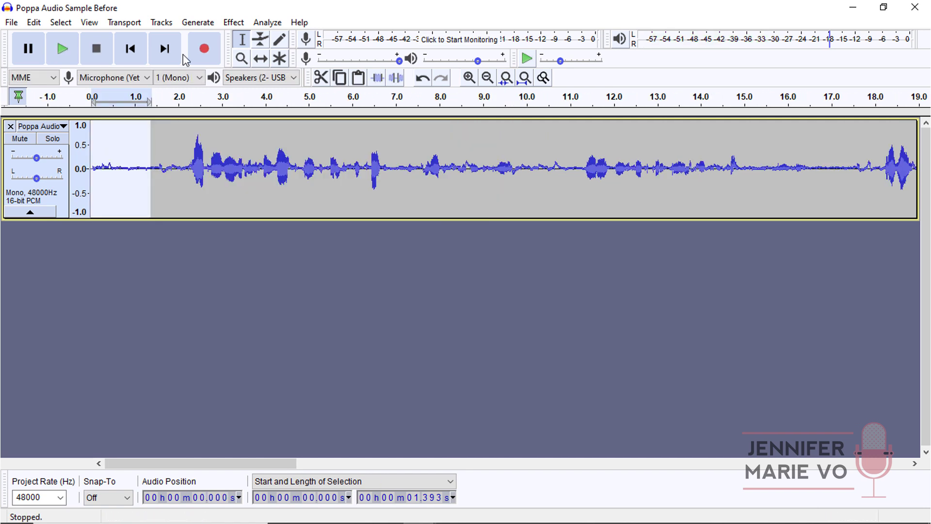
Use Noise Reduction's Get Noise Profile on the selected 0–1.39 s hiss
left_click(233, 21)
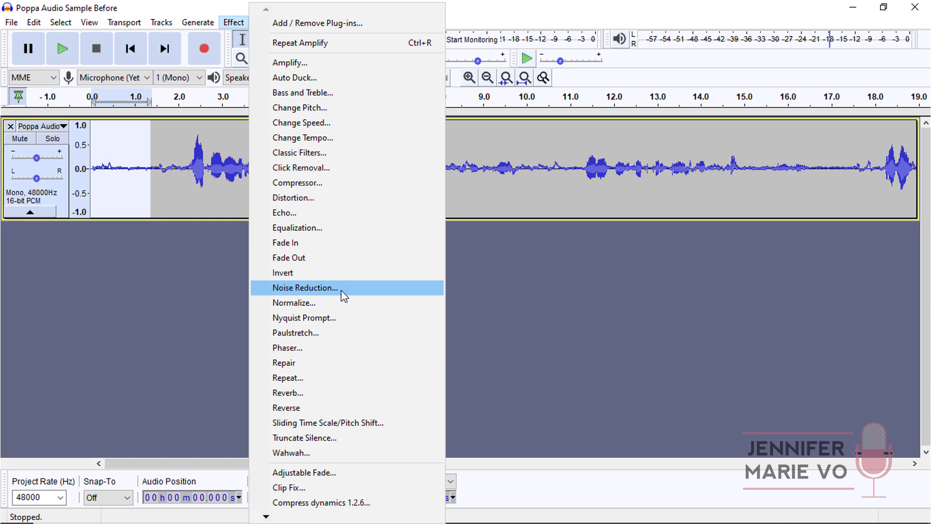
left_click(341, 290)
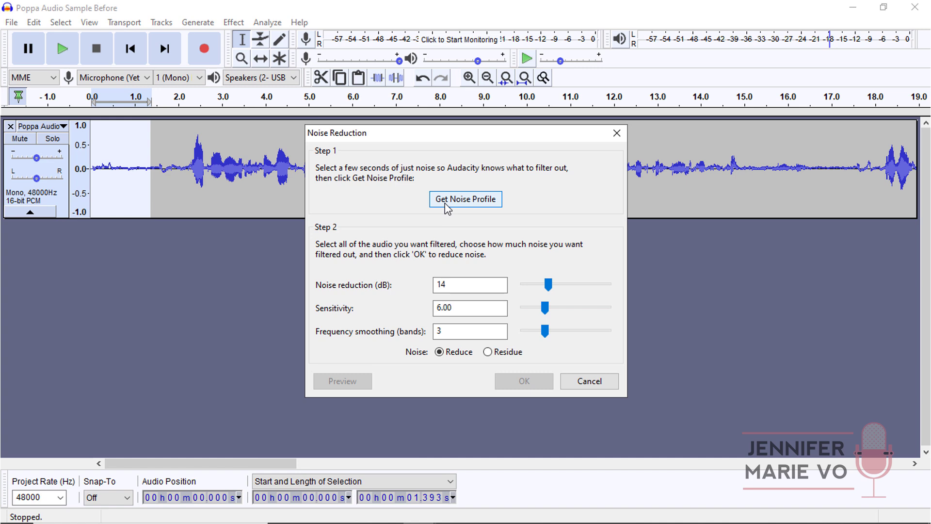
left_click(464, 200)
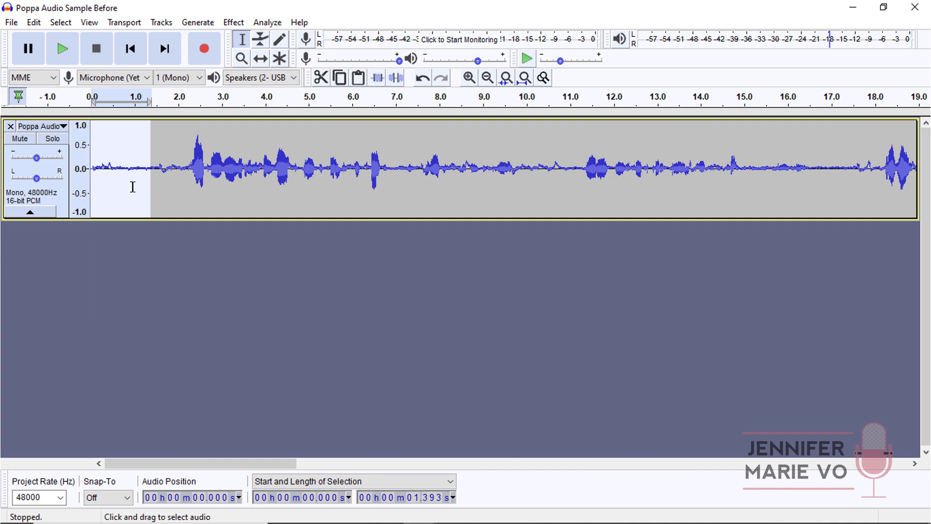
Select the entire voice sample and apply Noise Reduction using the captured profile
left_click(138, 242)
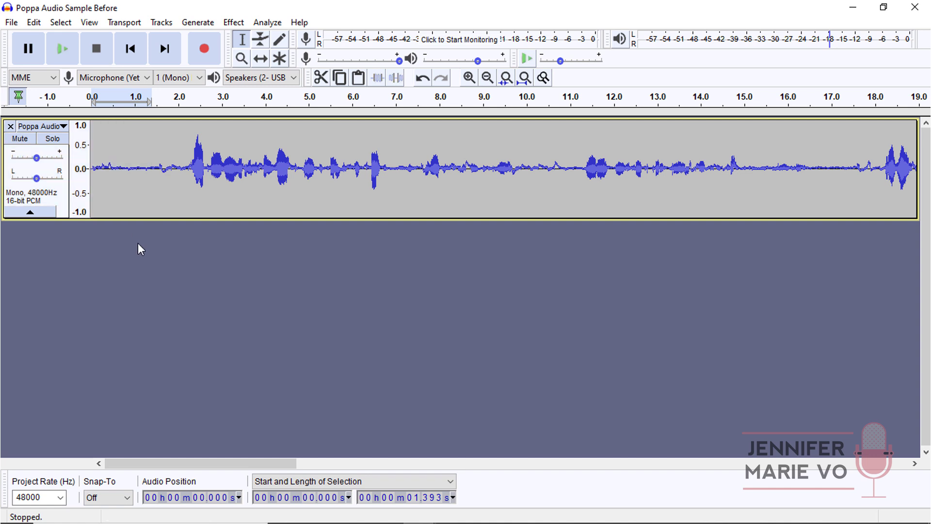
key("ctrl+a")
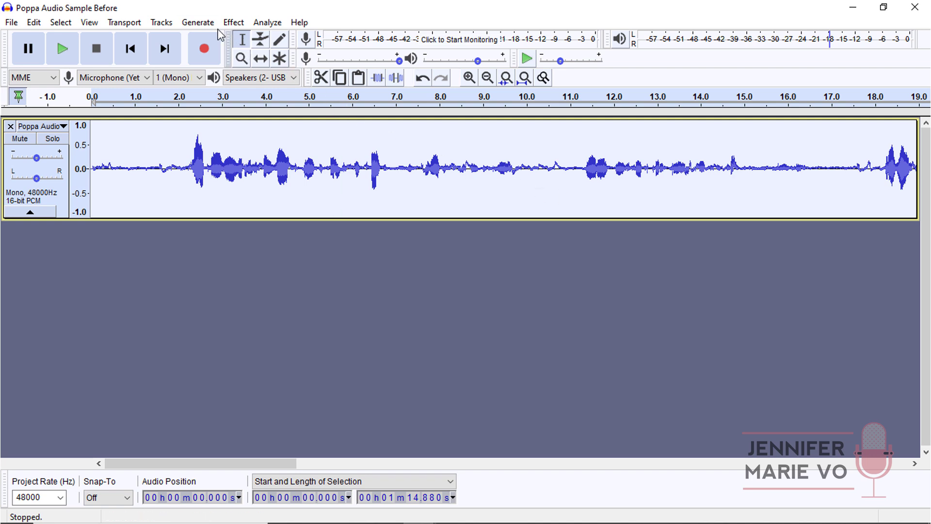
left_click(233, 23)
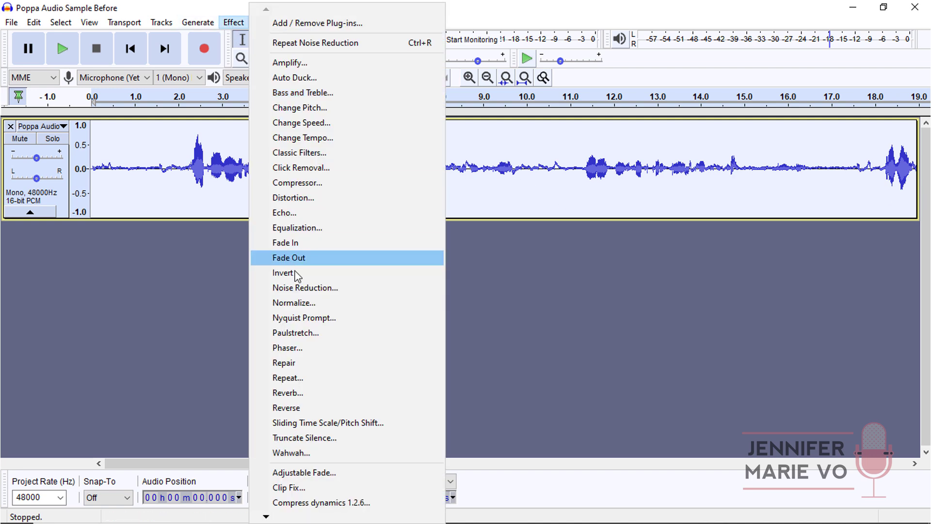
left_click(325, 291)
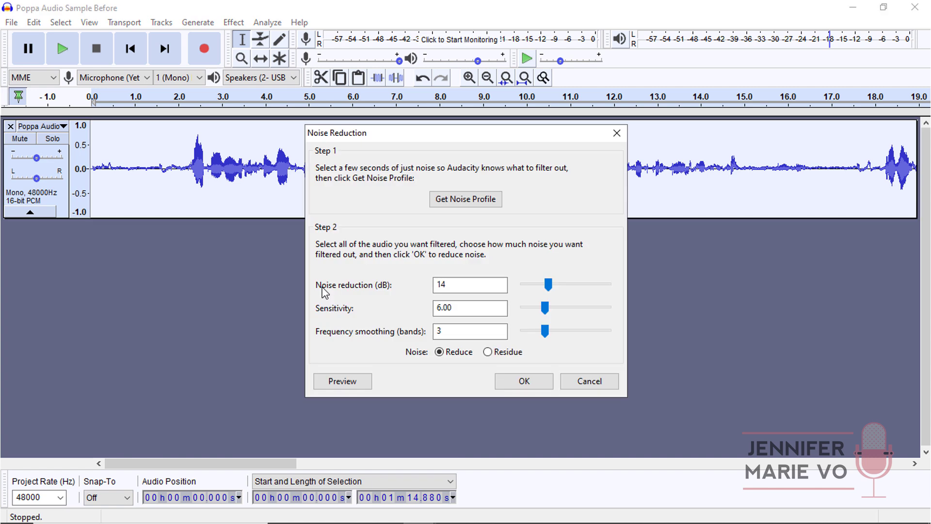
left_click(522, 381)
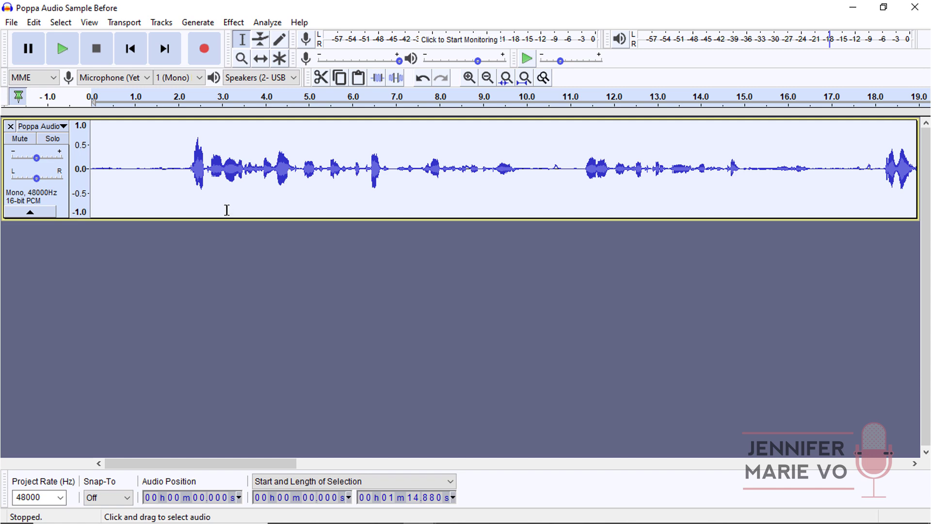
key("space")
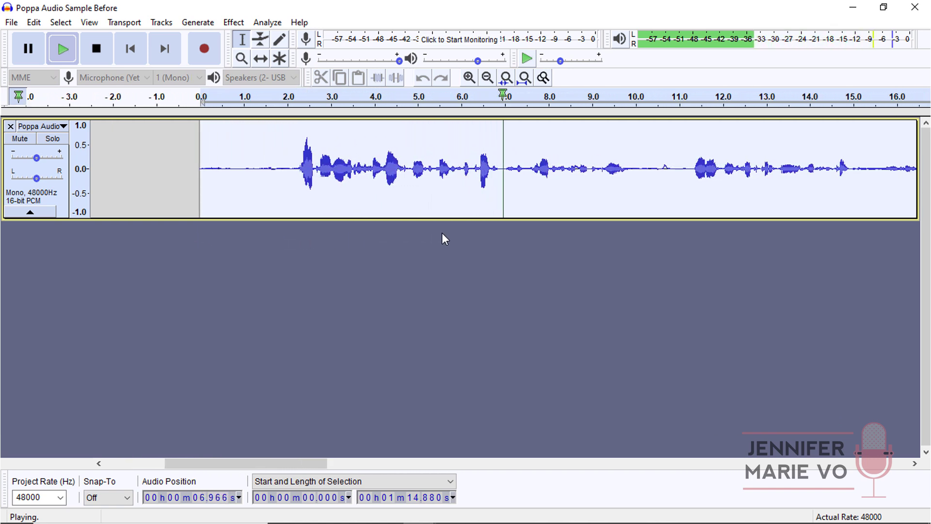
key("space")
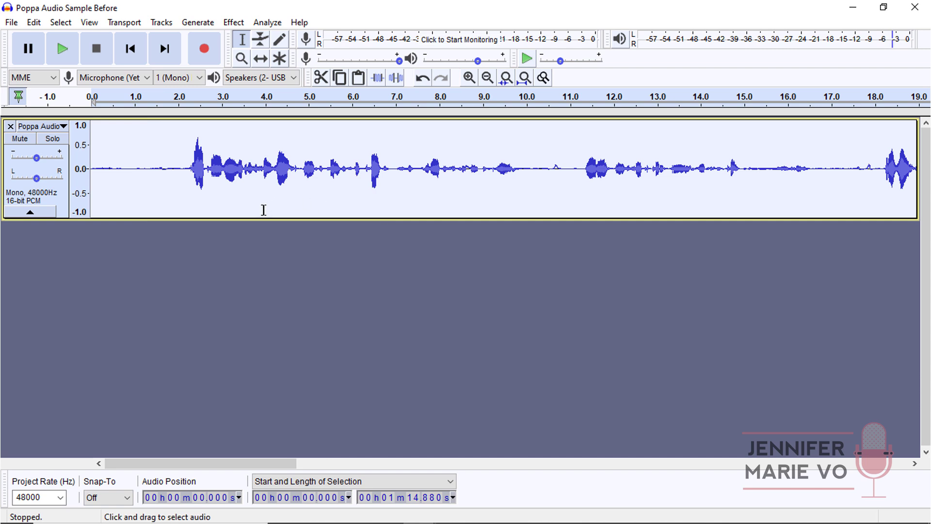
Zoom in on the start and select the noise-only opening from 0 to 1.5 s
left_click(242, 58)
left_click(185, 156)
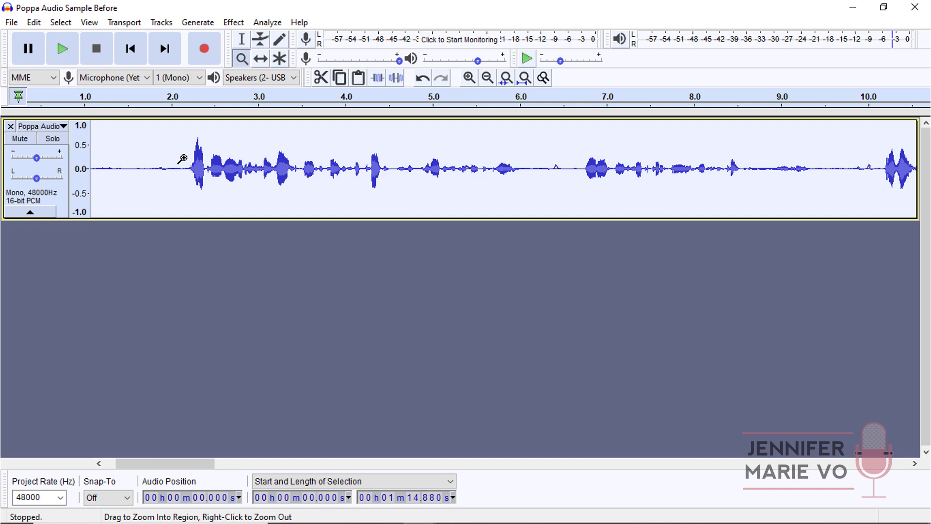
key("space")
left_click(184, 158)
right_click(182, 156)
key("space")
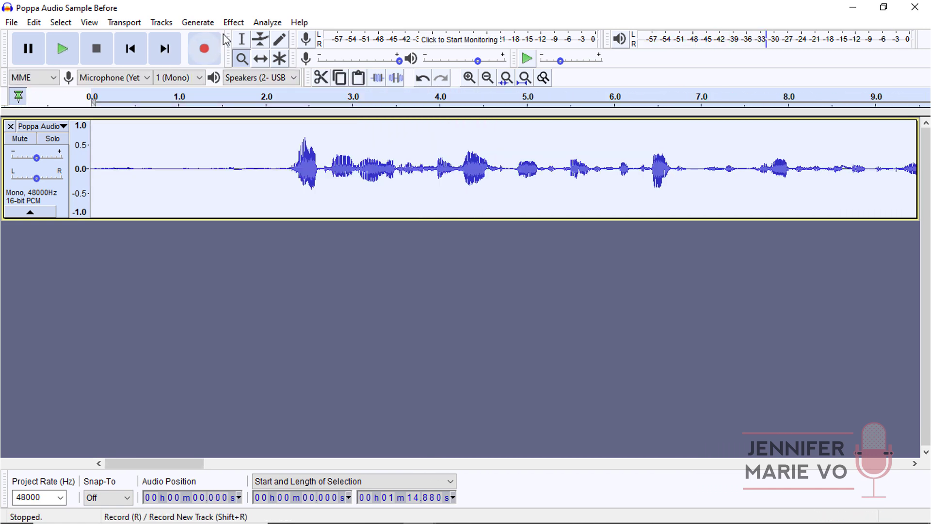
left_click(242, 39)
left_click_drag(226, 175, 92, 178)
key("ctrl+1")
key("space")
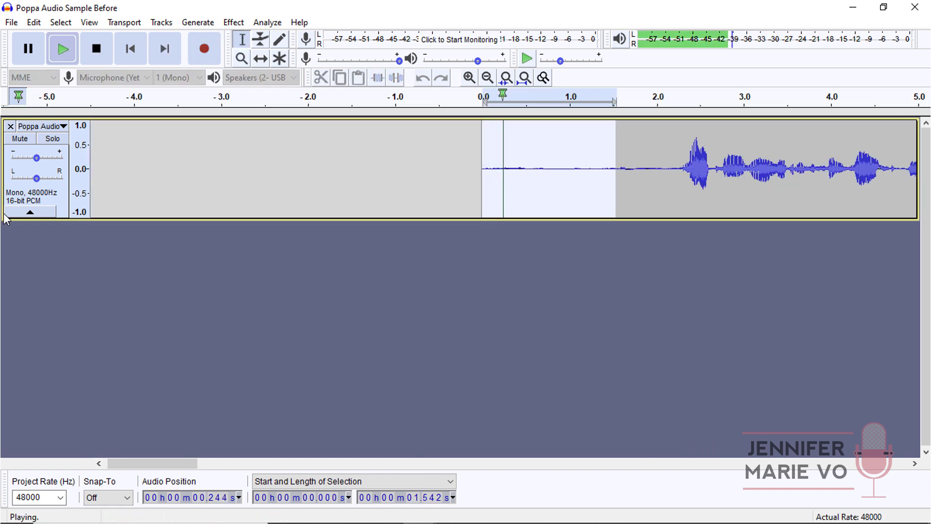
Capture a fresh noise profile from that stretch and apply Noise Reduction to the whole track
left_click(233, 22)
left_click(305, 287)
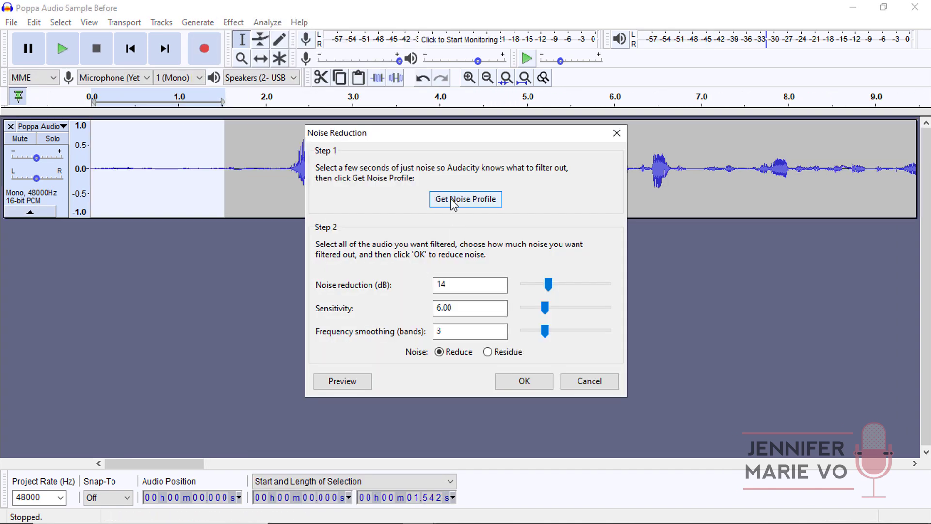
left_click(467, 200)
left_click(168, 155)
left_click(232, 21)
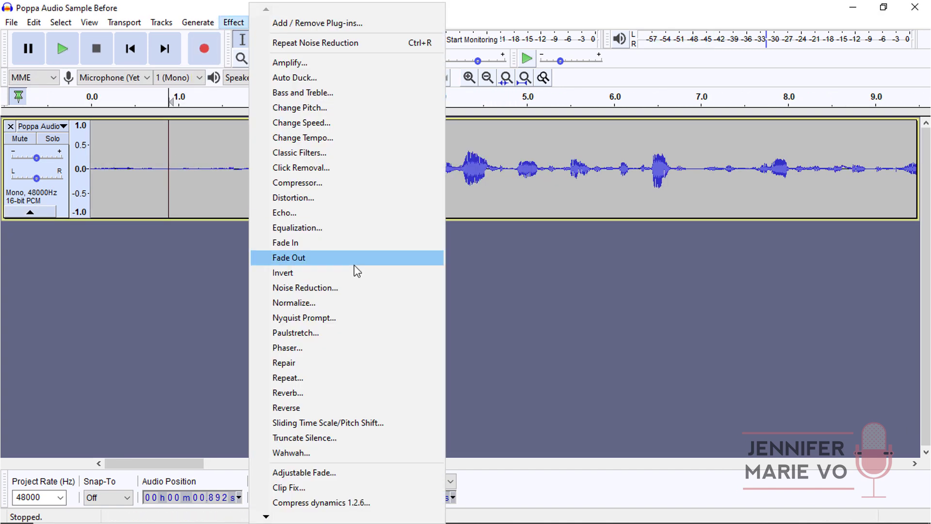
left_click(355, 292)
left_click(522, 381)
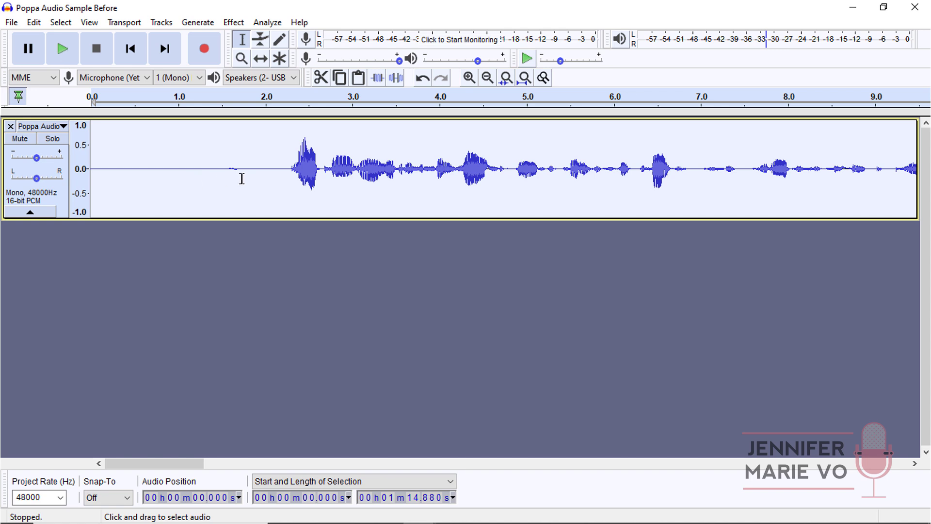
Audition the opening and select the short noise gap at about 1.78–2.28 s
left_click_drag(249, 178, 90, 177)
key("space")
key("ctrl+e")
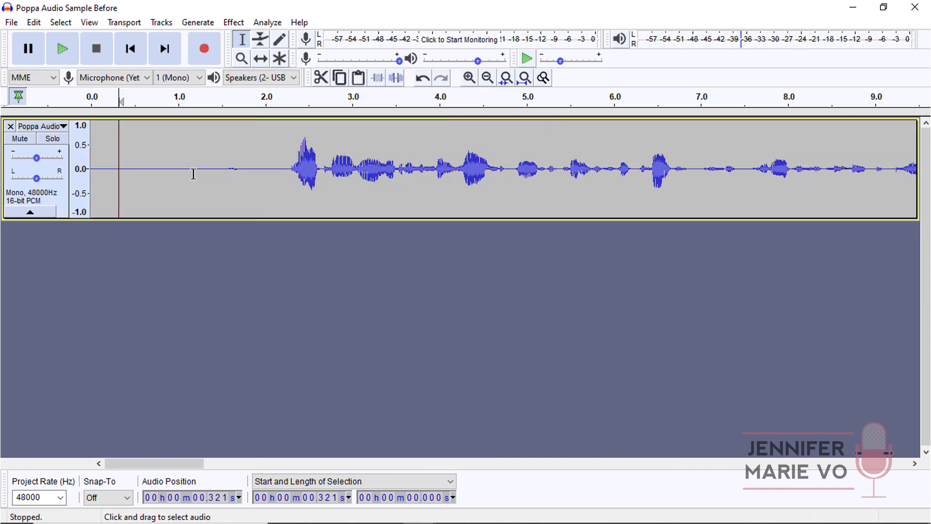
key("space")
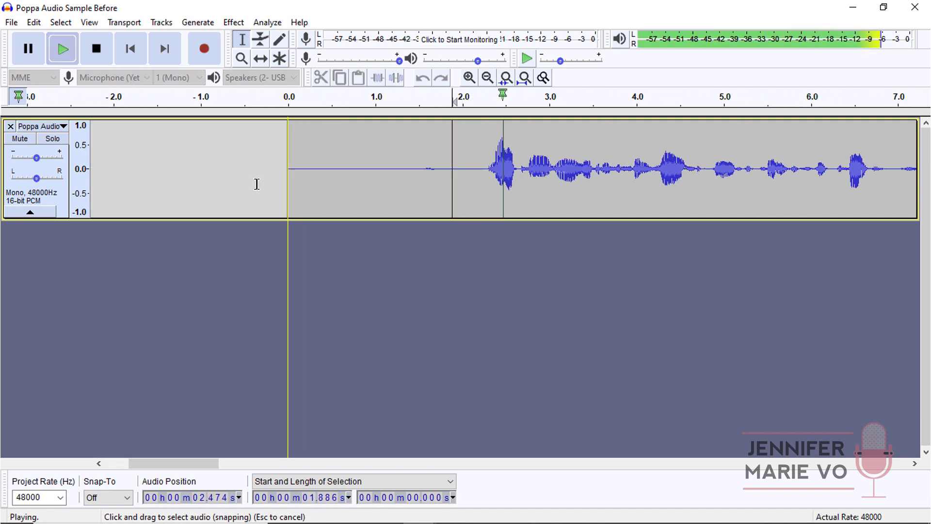
key("space")
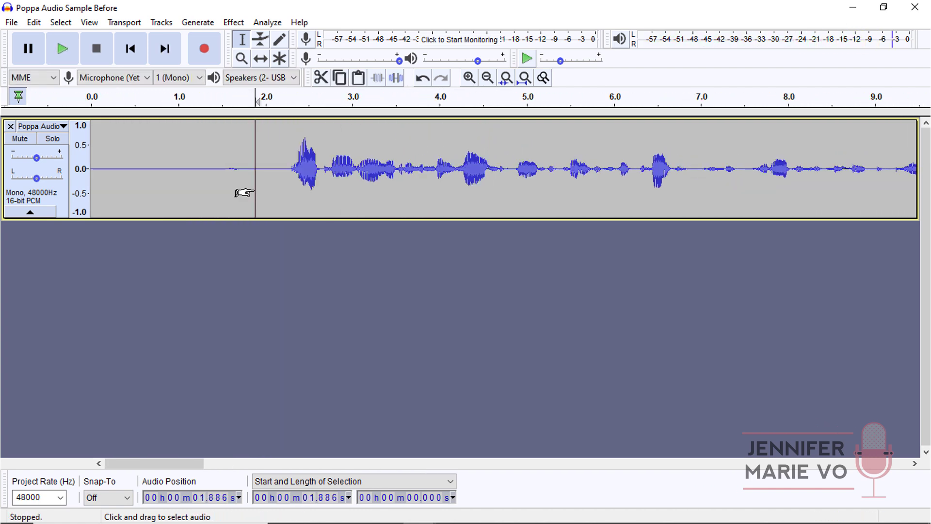
left_click_drag(242, 193, 288, 193)
key("space")
key("space")
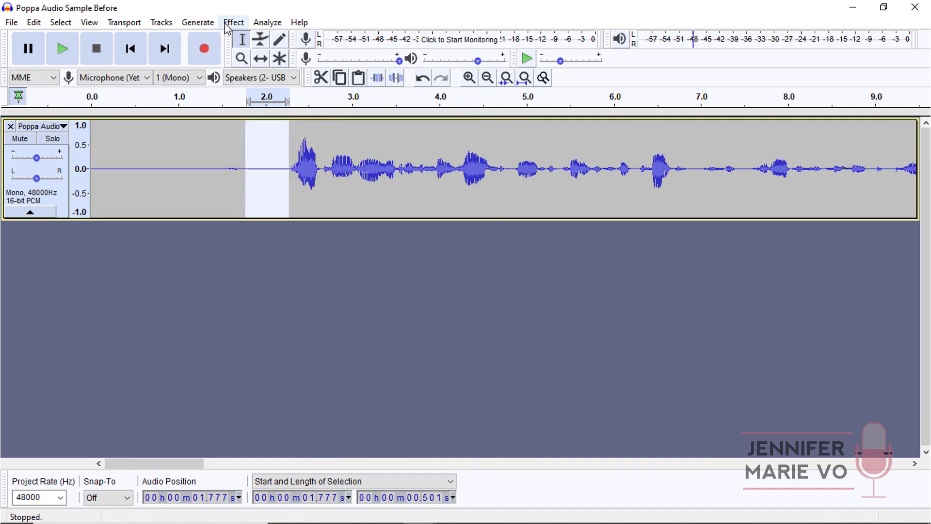
Capture the gap's noise profile and apply Noise Reduction to the whole track again
left_click(233, 22)
left_click(320, 288)
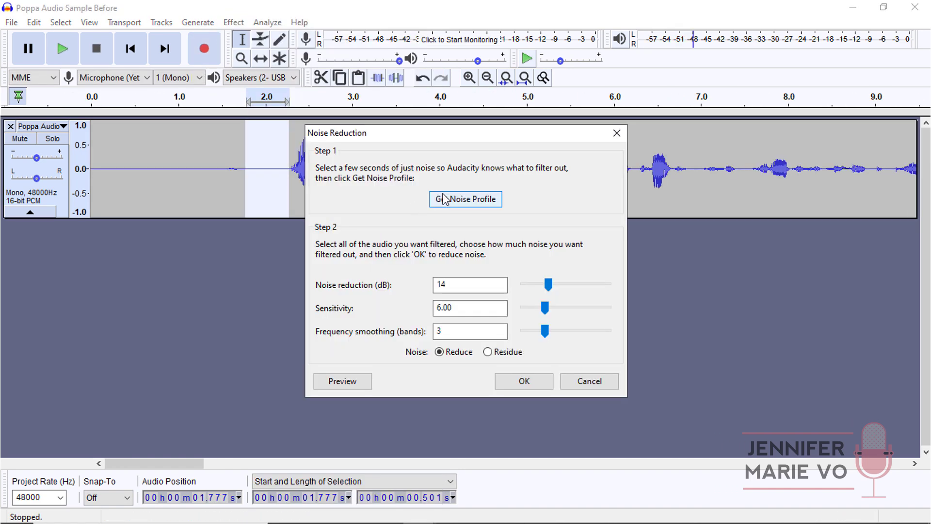
left_click(445, 202)
left_click(269, 168)
left_click(233, 22)
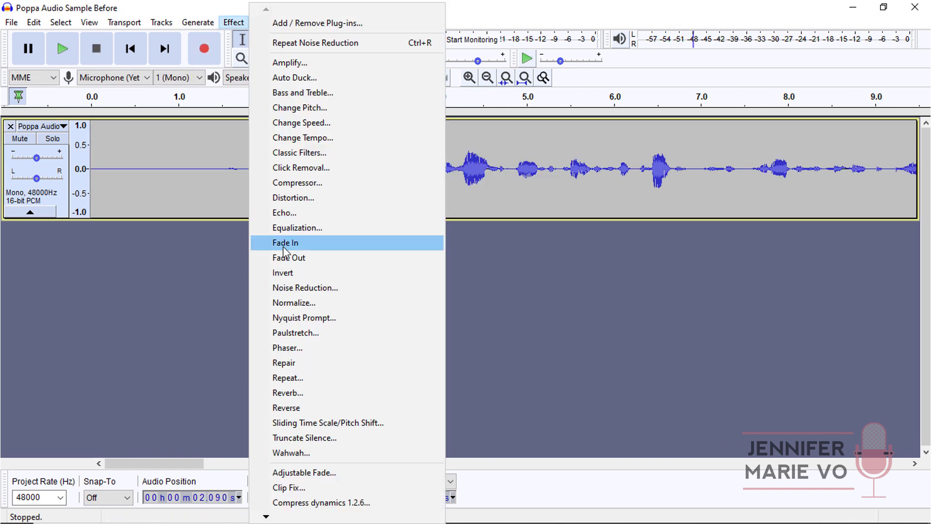
left_click(306, 287)
left_click(519, 380)
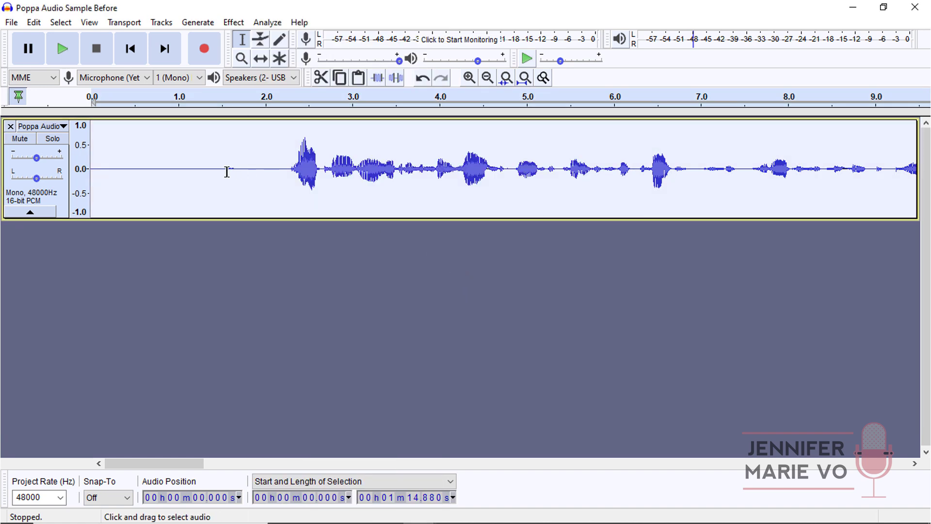
Amplify the noise-reduced recording to a -3 dB peak, roughly a 0.8 dB boost
left_click(195, 172)
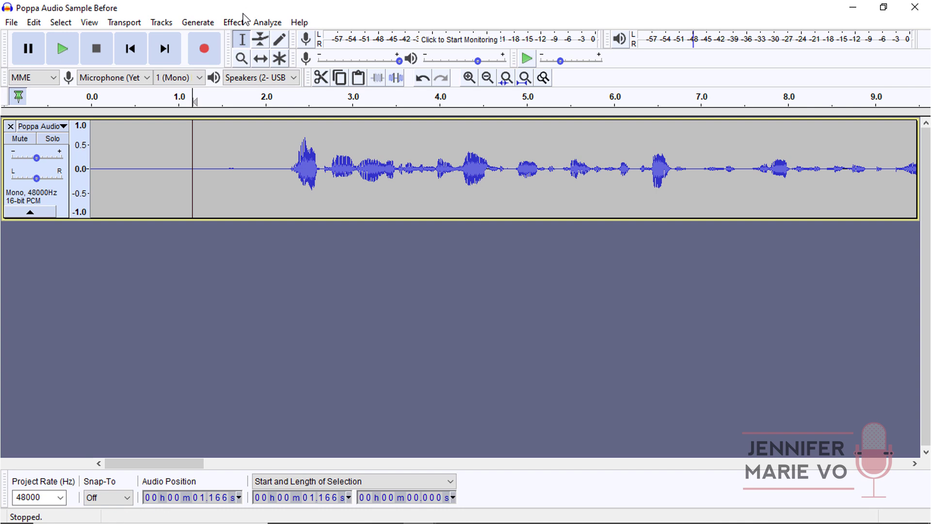
left_click(242, 23)
left_click(291, 71)
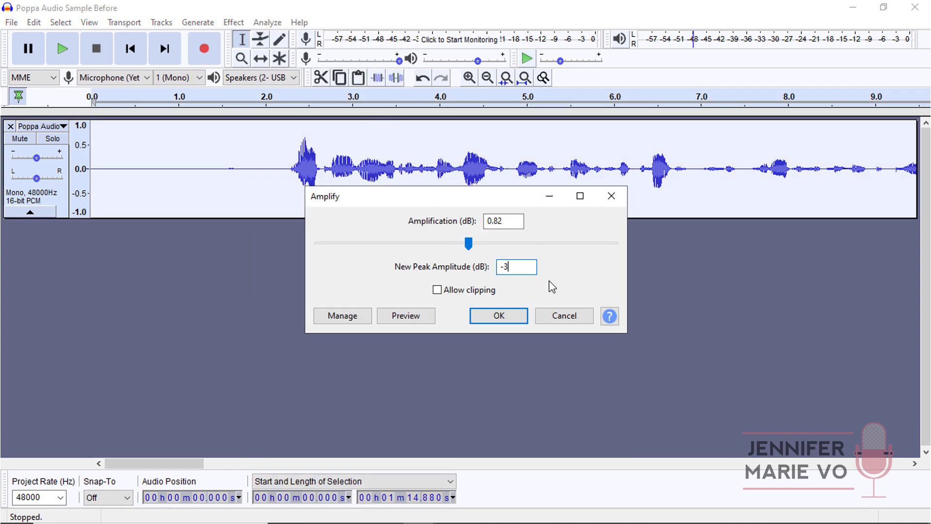
left_click(509, 321)
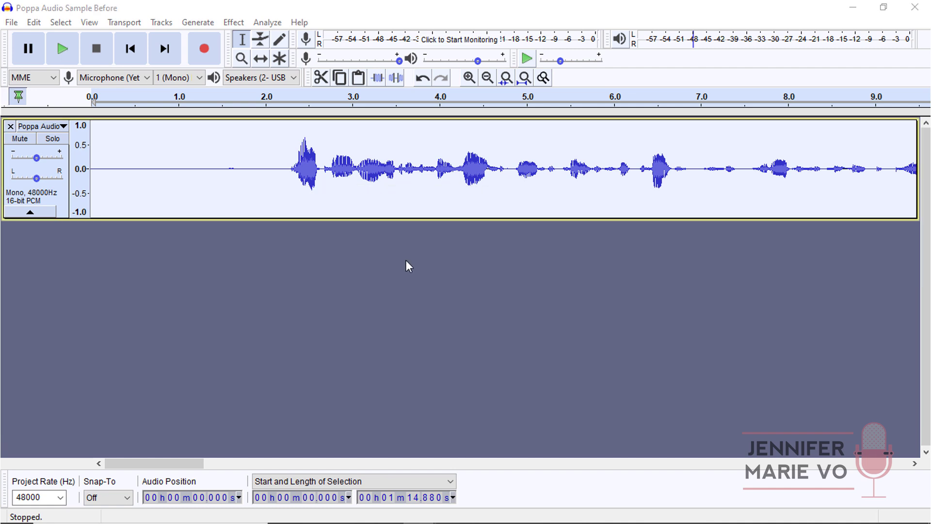
left_click(291, 191)
left_click(242, 59)
right_click(218, 175)
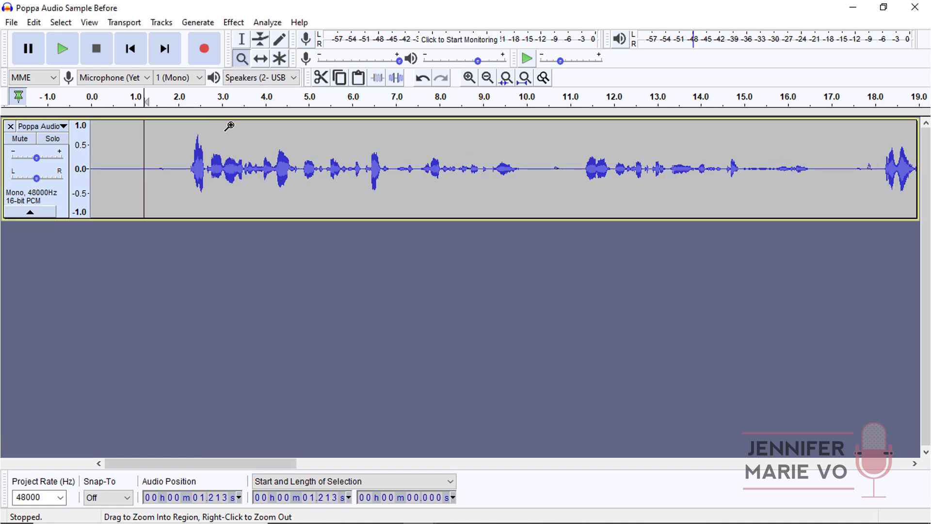
left_click(243, 39)
key("space")
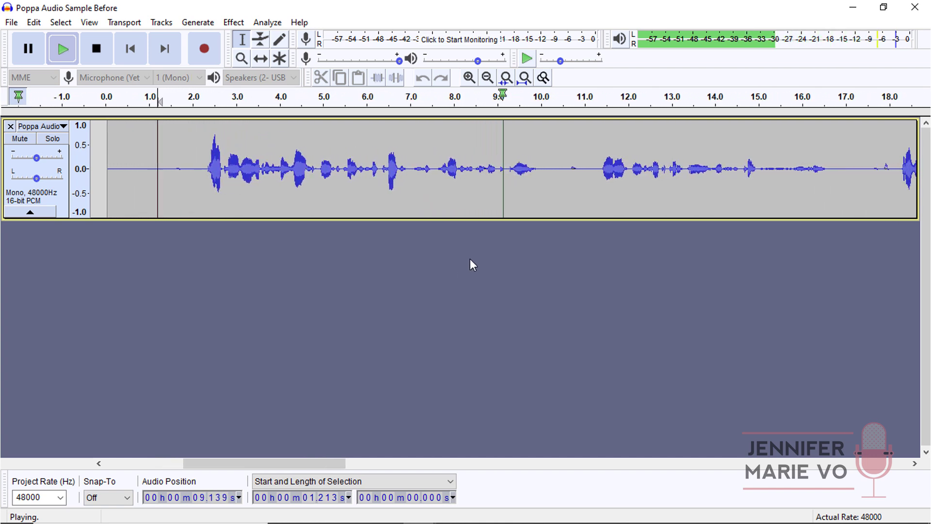
Stop playback and apply Amplify with 3.0 dB amplification, New Peak Amplitude 0 dB
key("space")
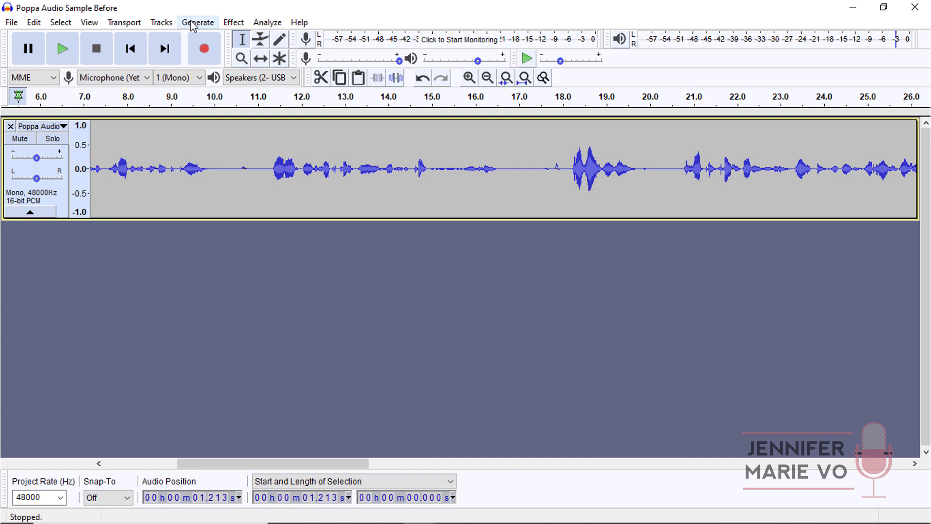
left_click(232, 22)
left_click(277, 64)
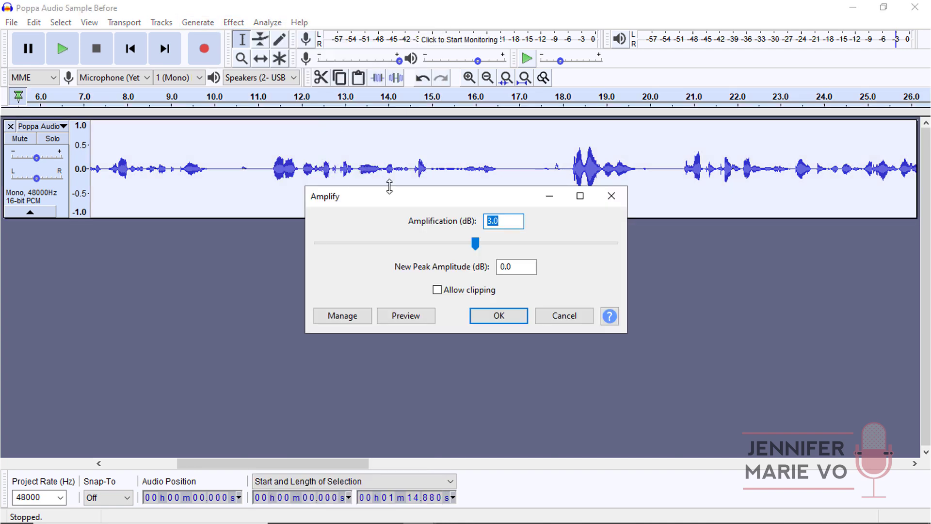
type("3")
left_click(498, 315)
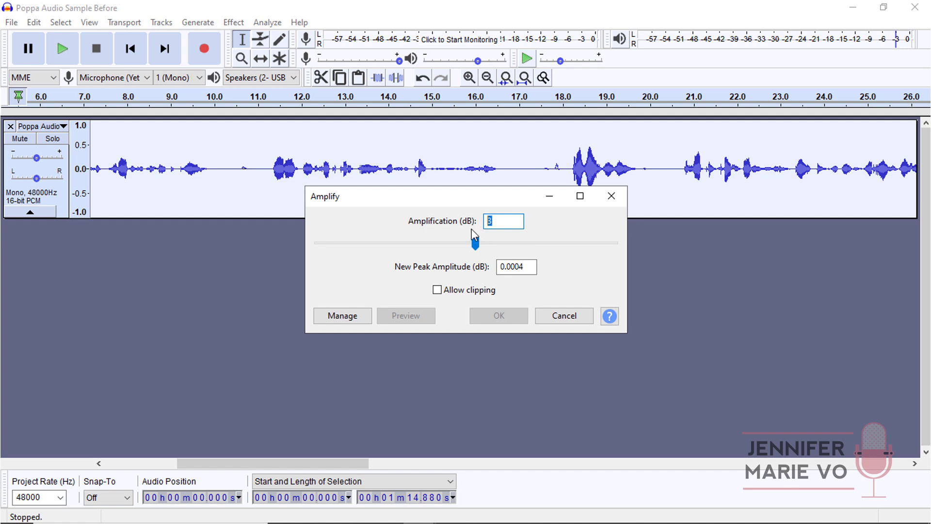
type("2")
double_click(514, 266)
type("0")
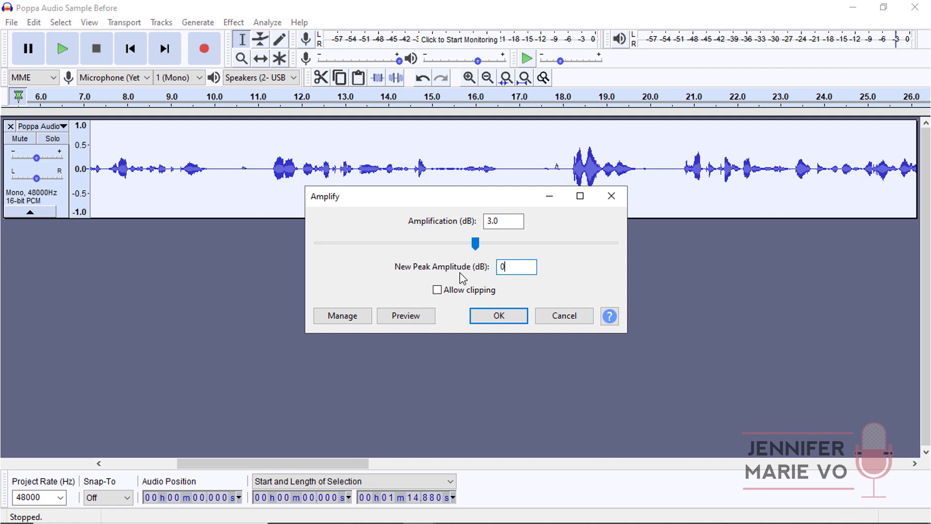
left_click(499, 315)
key("space")
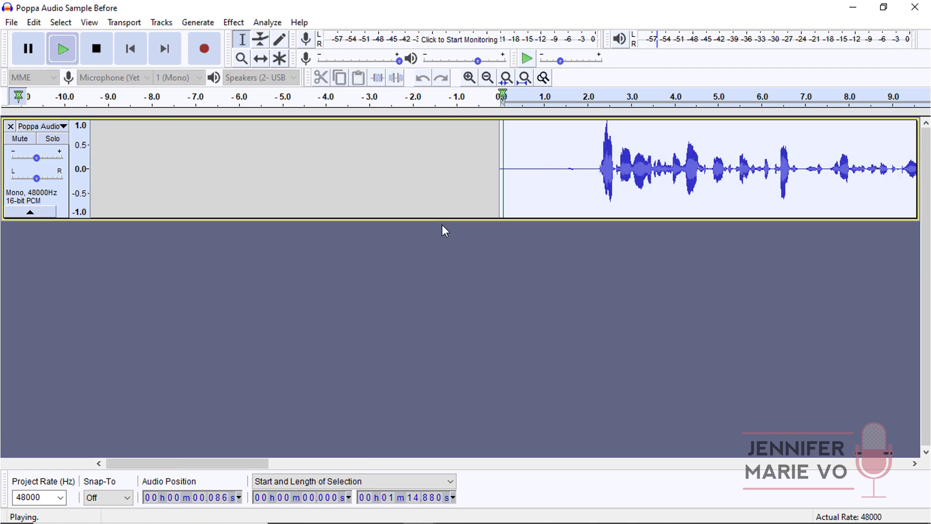
key("space")
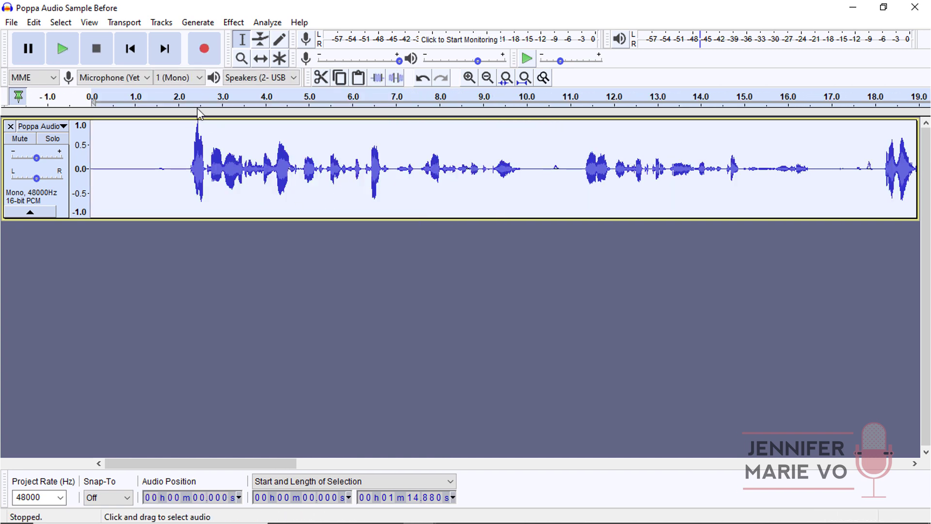
left_click(189, 151)
key("space")
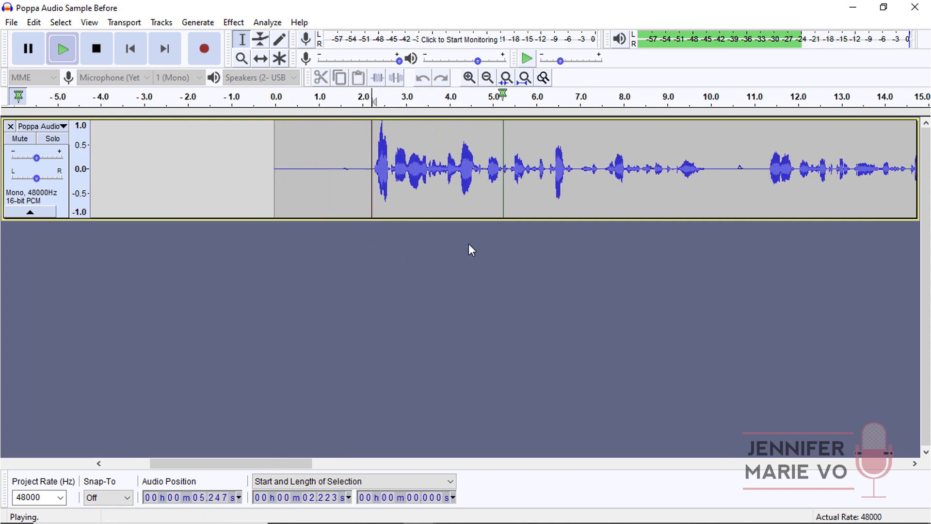
key("space")
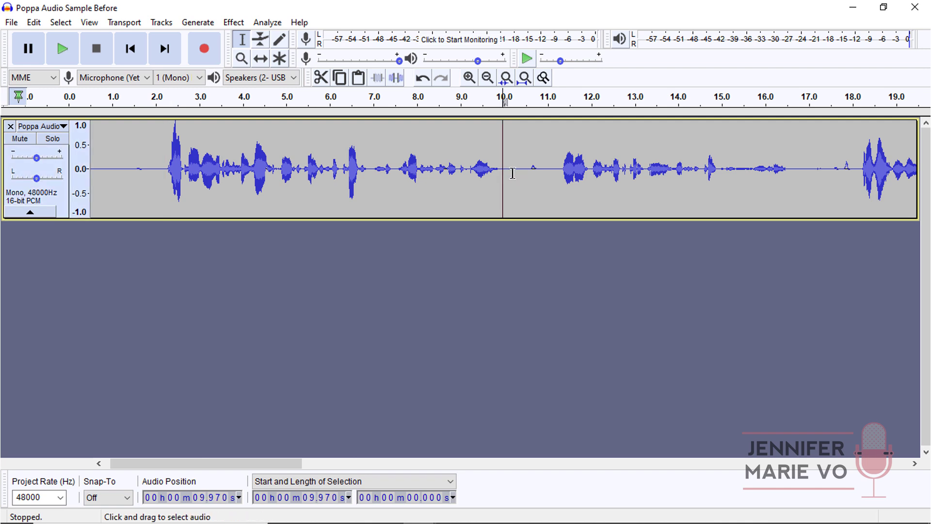
left_click_drag(513, 181, 156, 219)
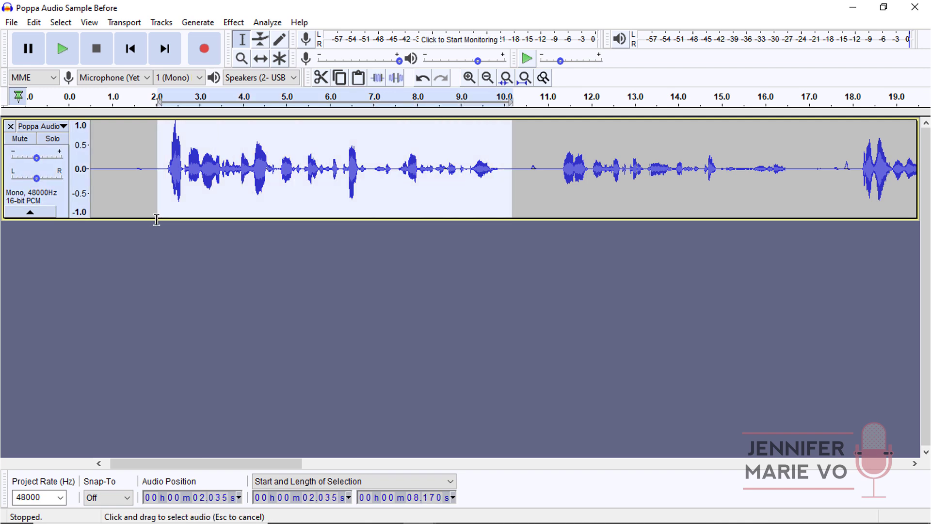
left_click(118, 168)
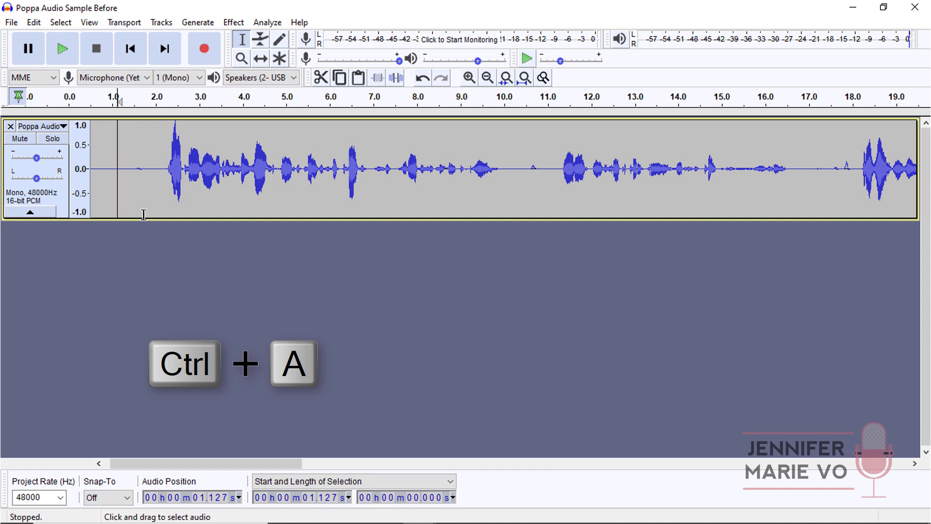
Select the whole track and preview Change Tempo, adjusting Percent Change down to -24
key("ctrl+a")
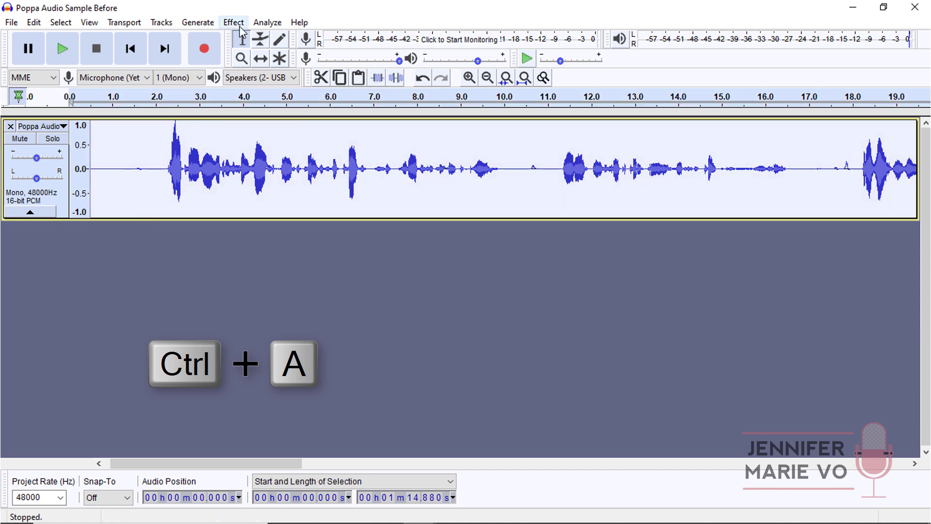
left_click(233, 22)
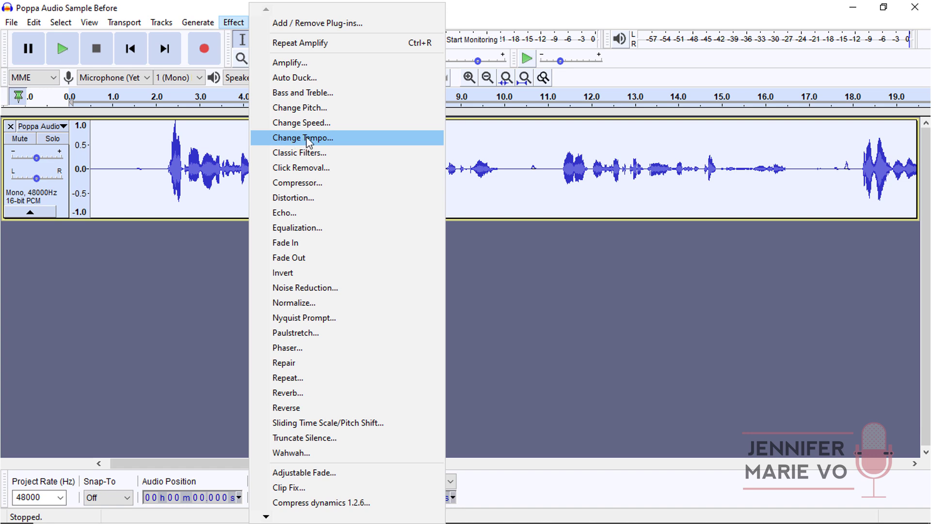
left_click(308, 138)
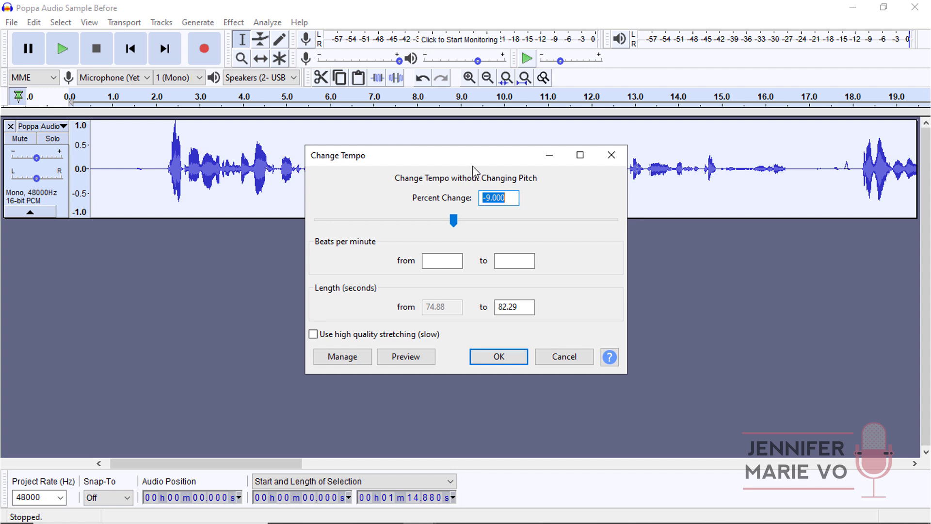
left_click_drag(455, 219, 439, 221)
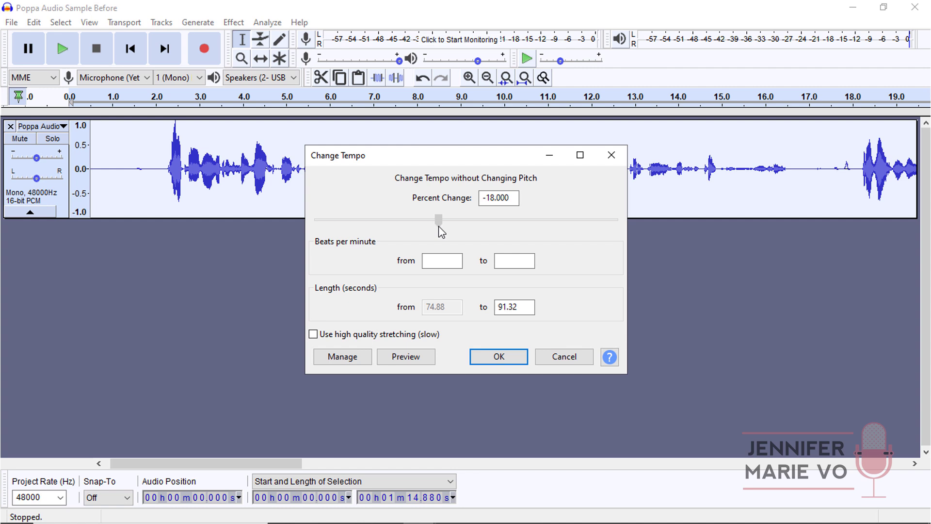
left_click(401, 359)
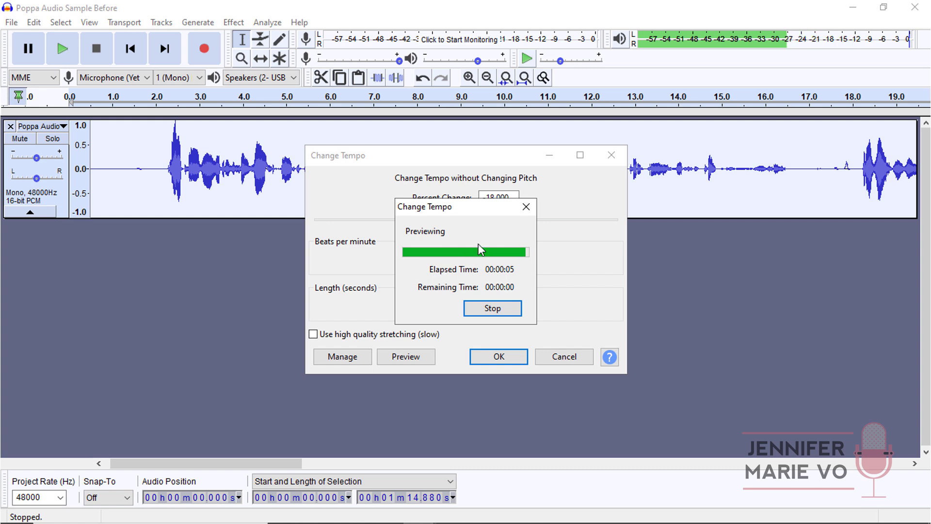
left_click_drag(439, 221, 430, 226)
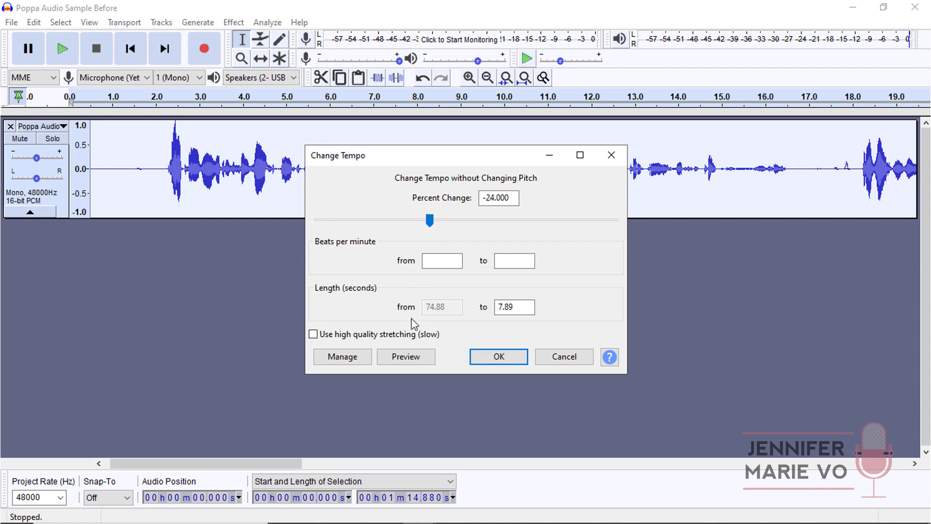
left_click(407, 359)
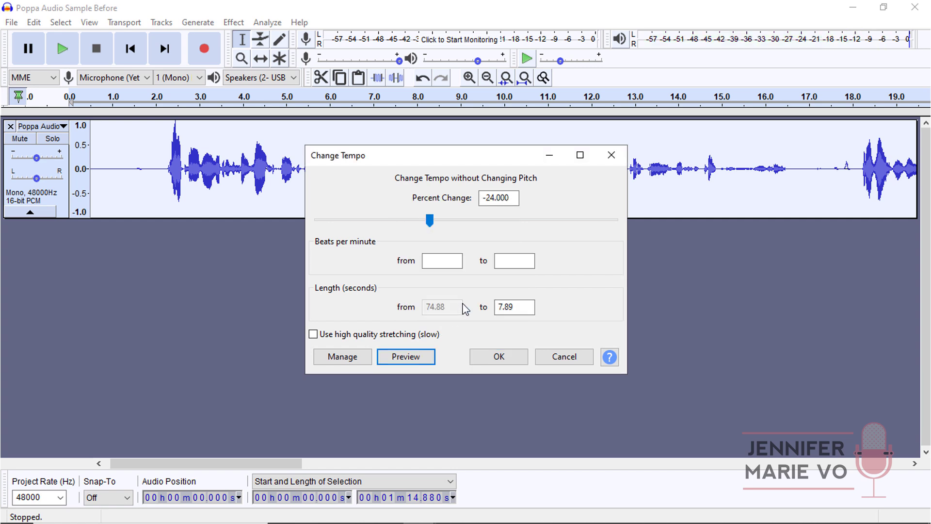
Apply the -24% tempo change, zoom out to the full recording, then undo and redo it
left_click(496, 359)
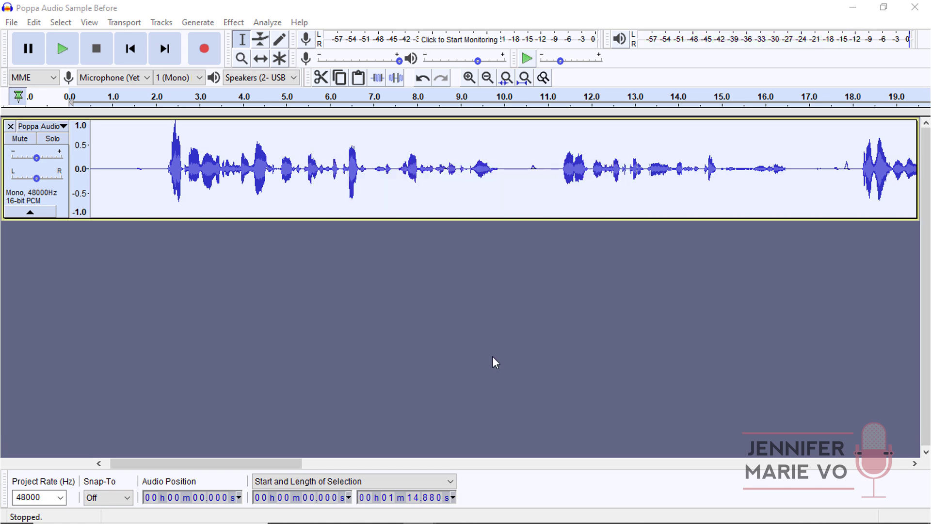
left_click(242, 58)
right_click(267, 158)
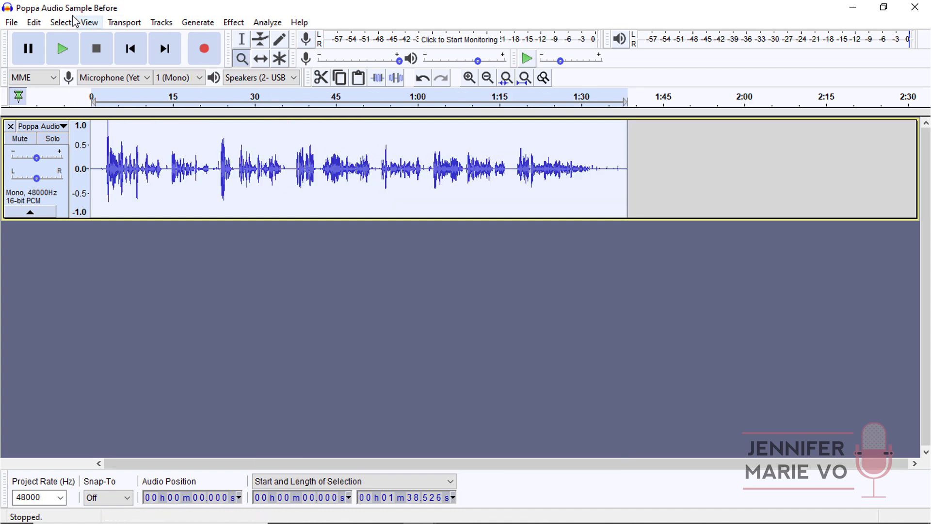
left_click(35, 22)
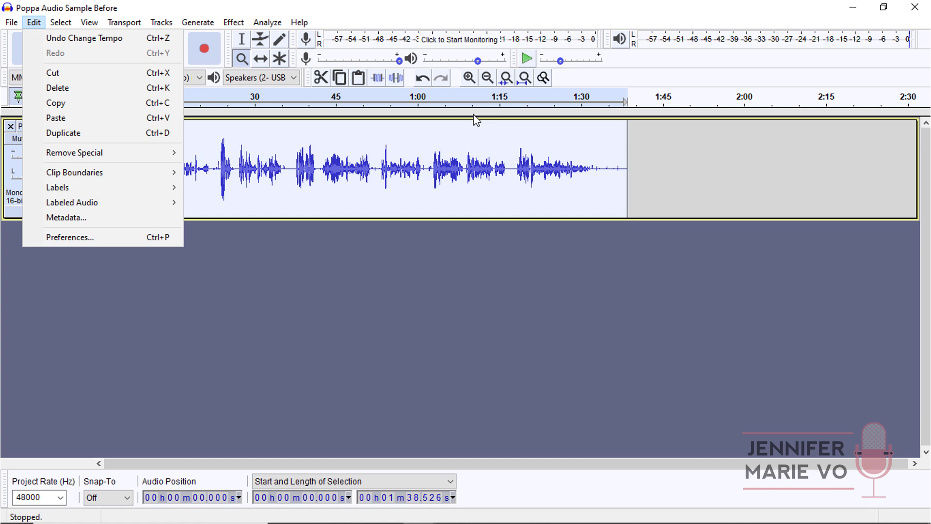
left_click(149, 40)
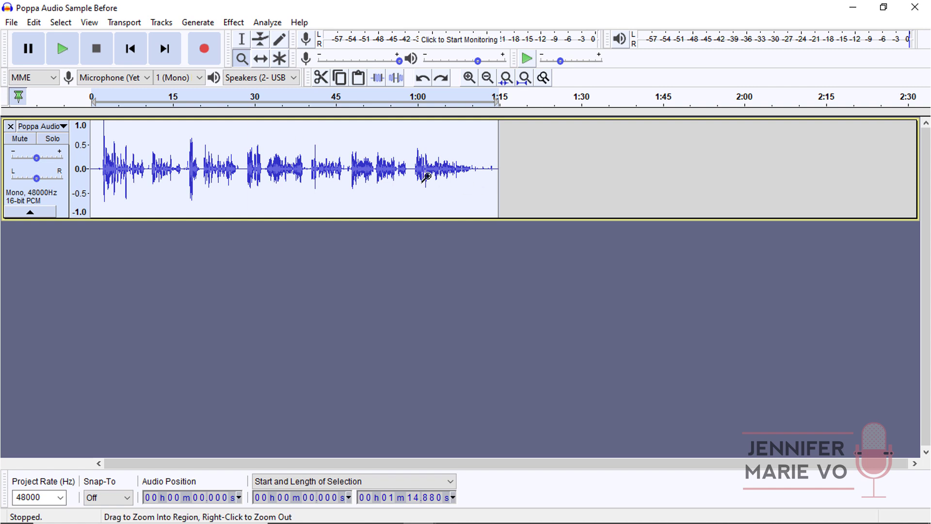
left_click(34, 23)
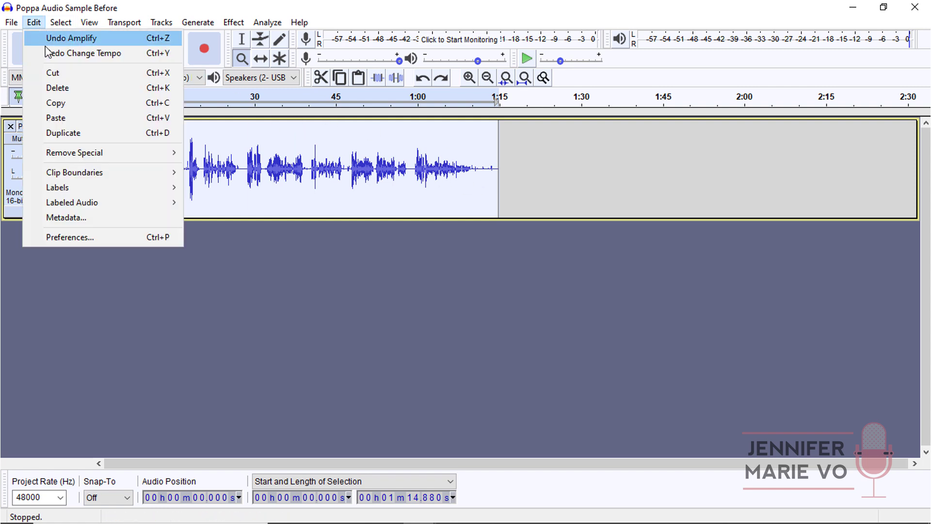
left_click(83, 54)
Listen briefly to the slowed recording, then undo Change Tempo to restore the 1:15 length
key("space")
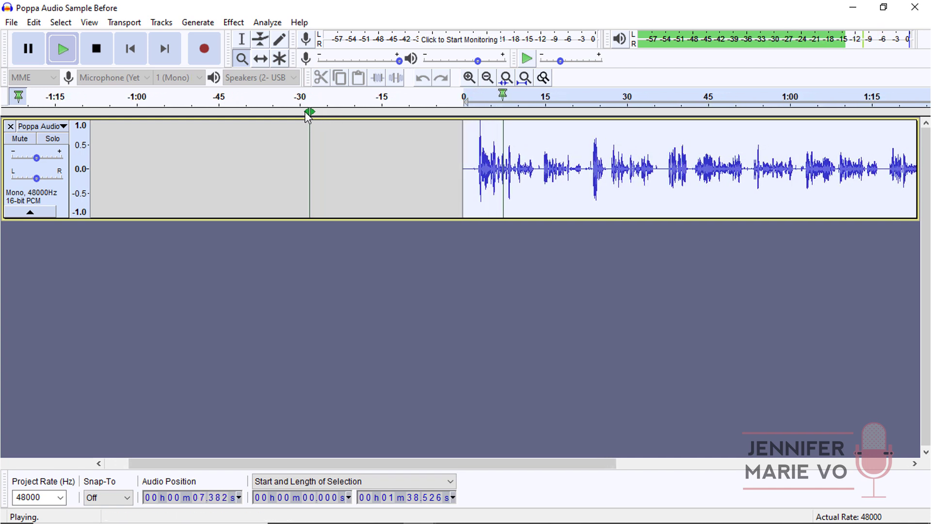
key("space")
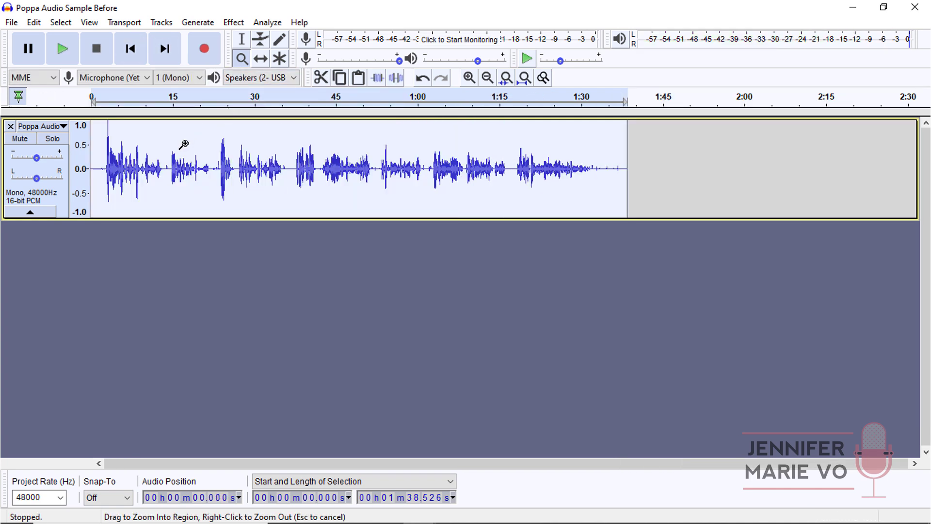
left_click(183, 144)
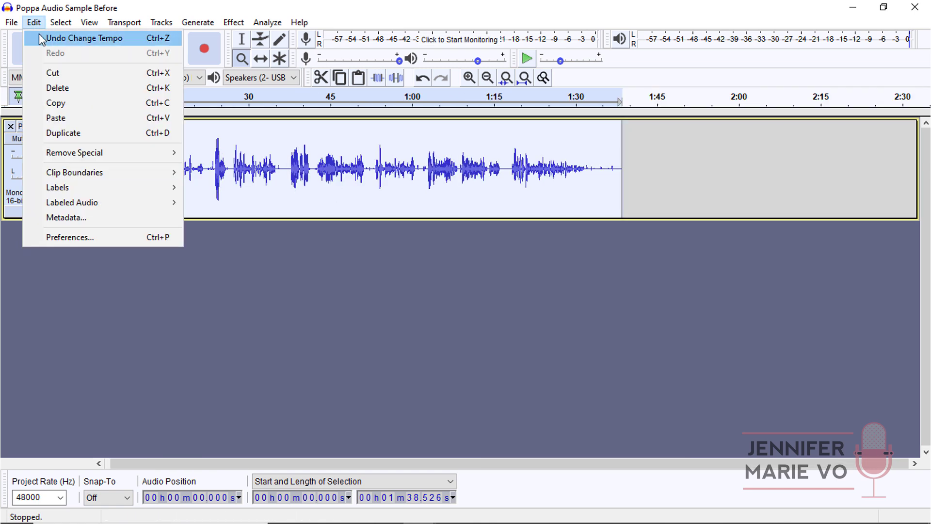
left_click(44, 38)
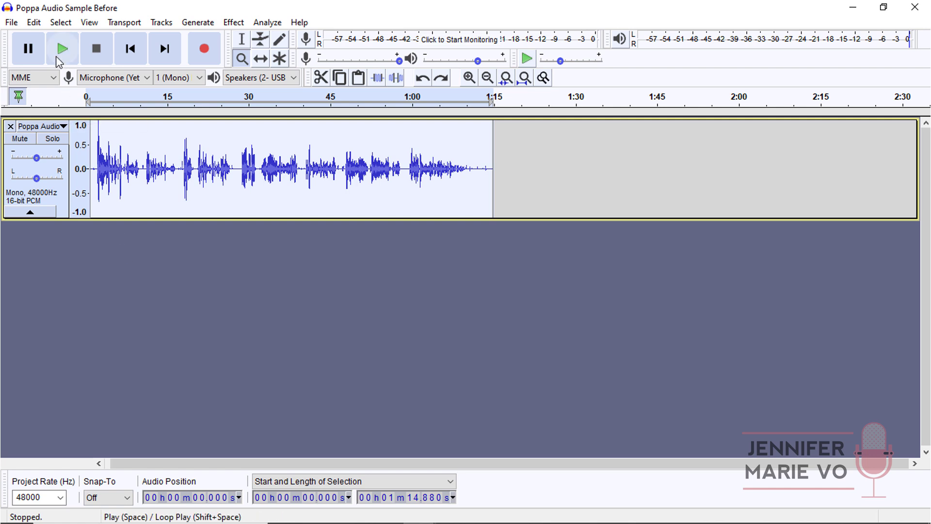
Export as MP3, replacing 'Before' with 'Result' in the name, and accept the metadata
left_click(12, 23)
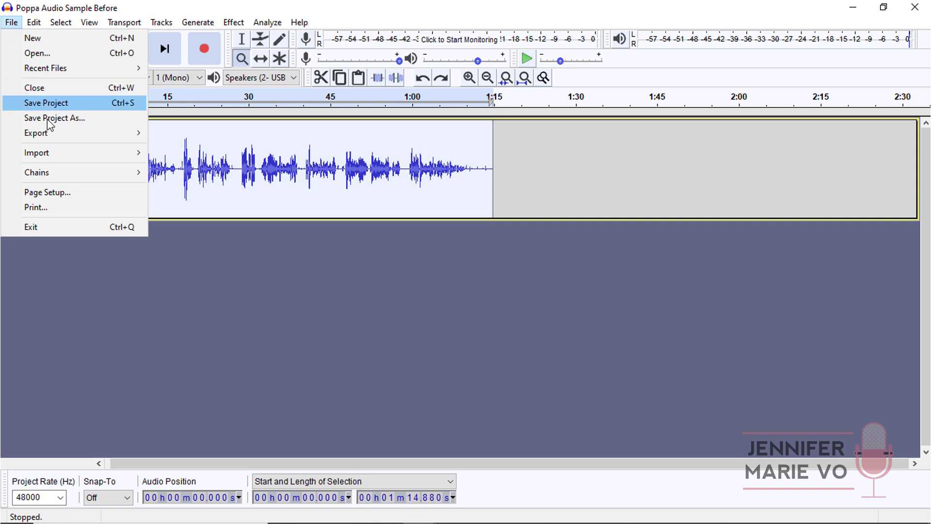
mouse_move(73, 132)
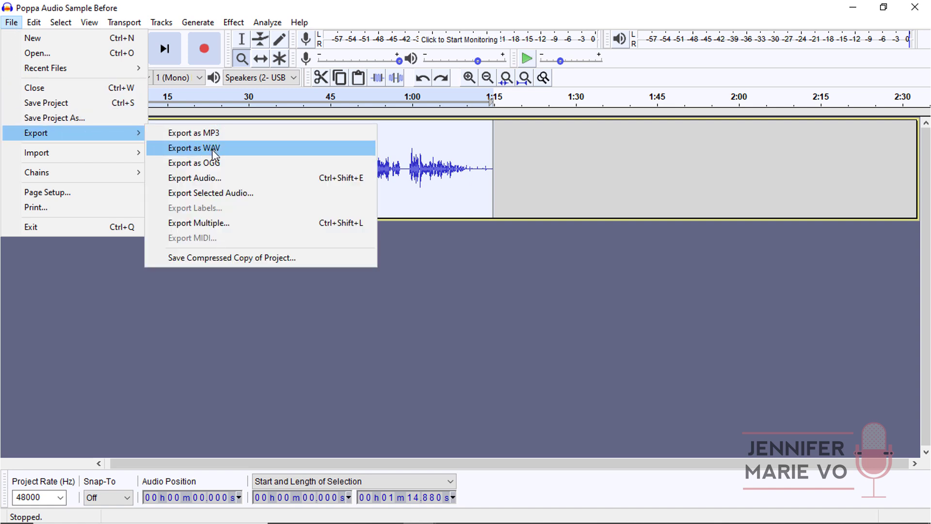
left_click(230, 135)
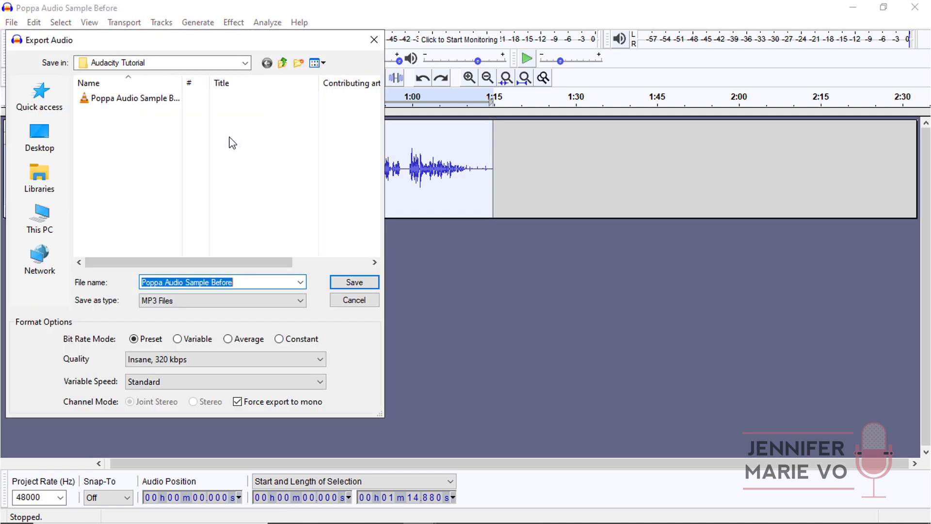
left_click(178, 83)
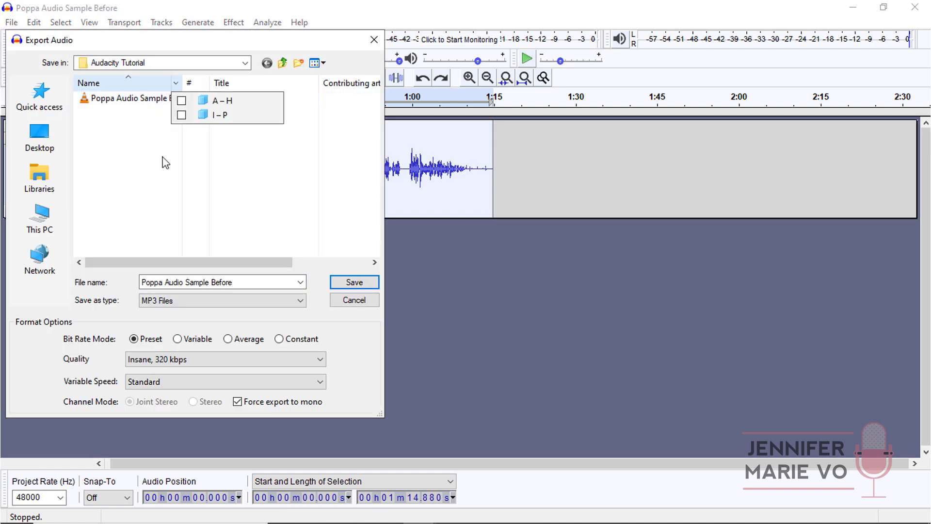
left_click(154, 169)
left_click(235, 281)
double_click(216, 283)
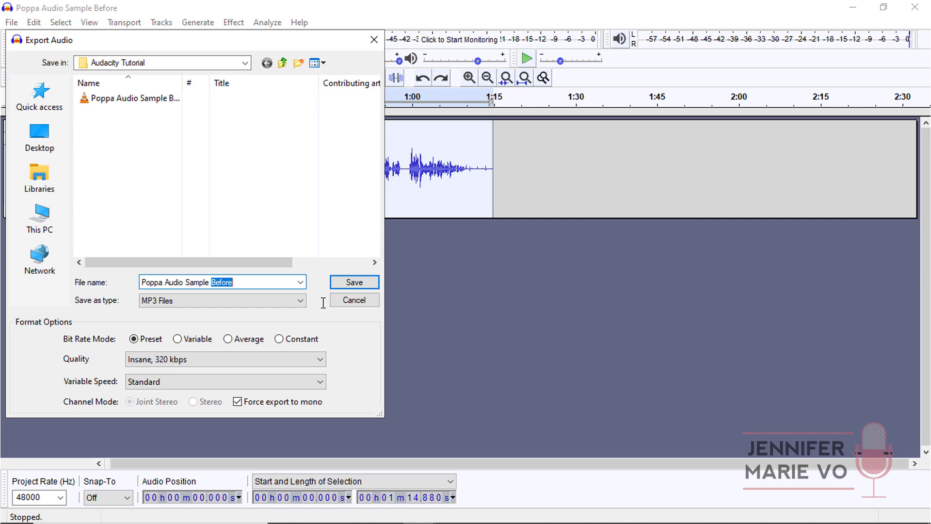
type("Result")
left_click(355, 282)
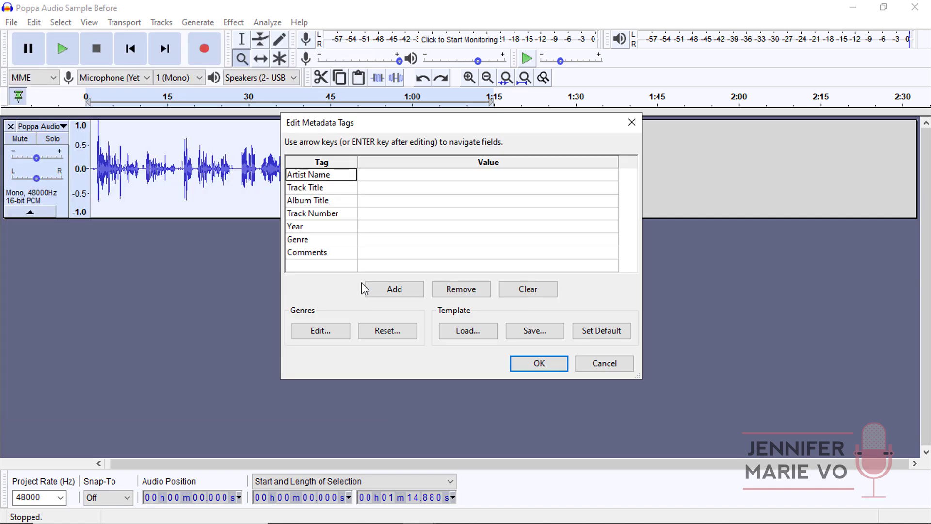
left_click(522, 358)
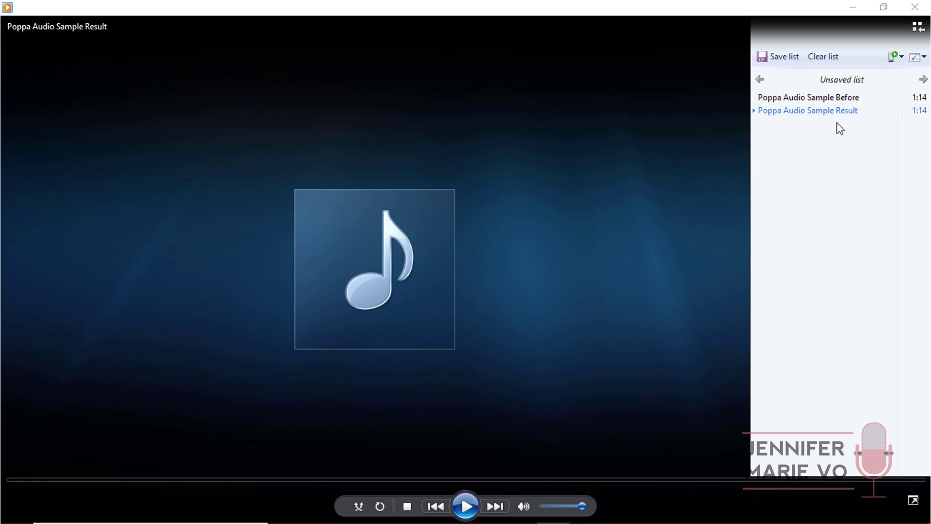
Play and pause Poppa Audio Sample Before, then play and pause Poppa Audio Sample Result
double_click(854, 101)
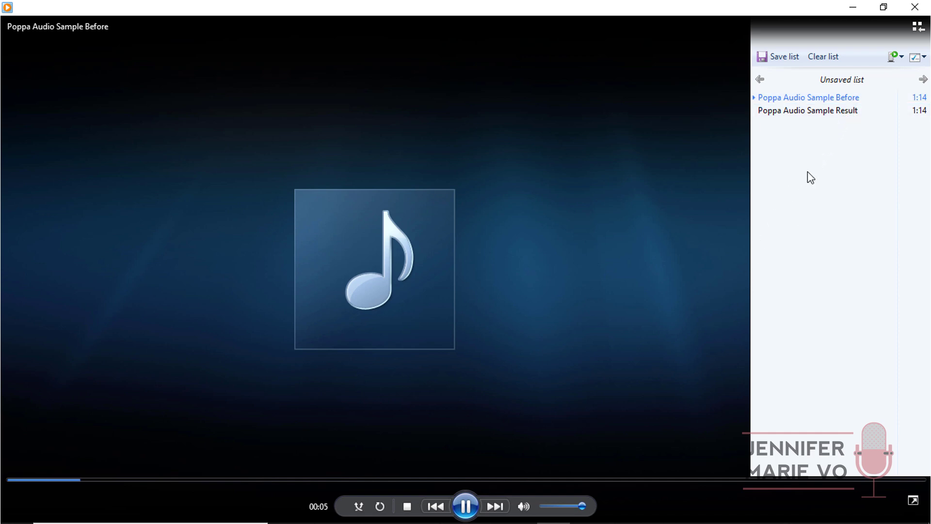
left_click(466, 506)
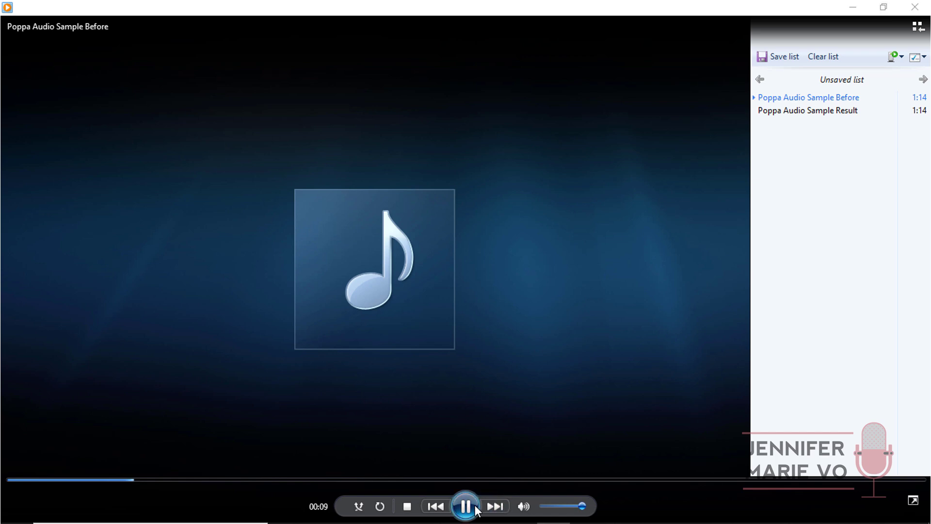
double_click(849, 110)
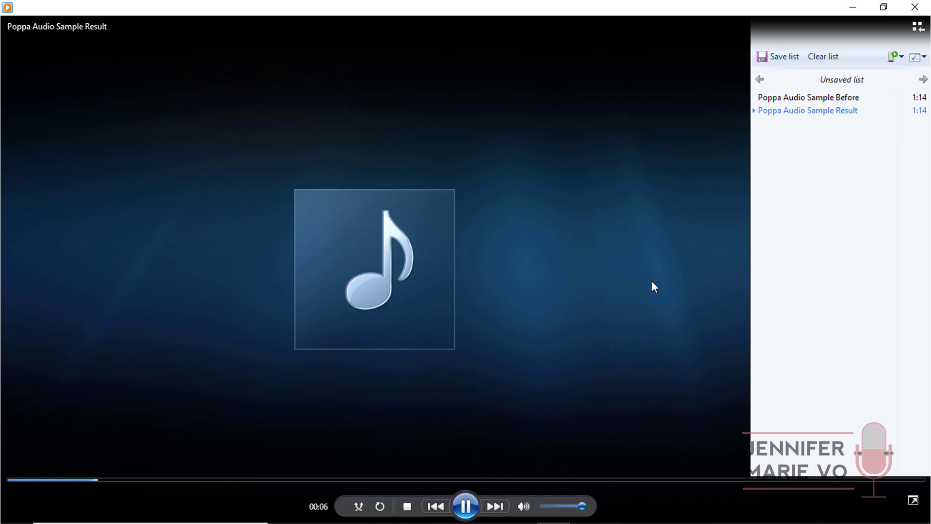
left_click(469, 505)
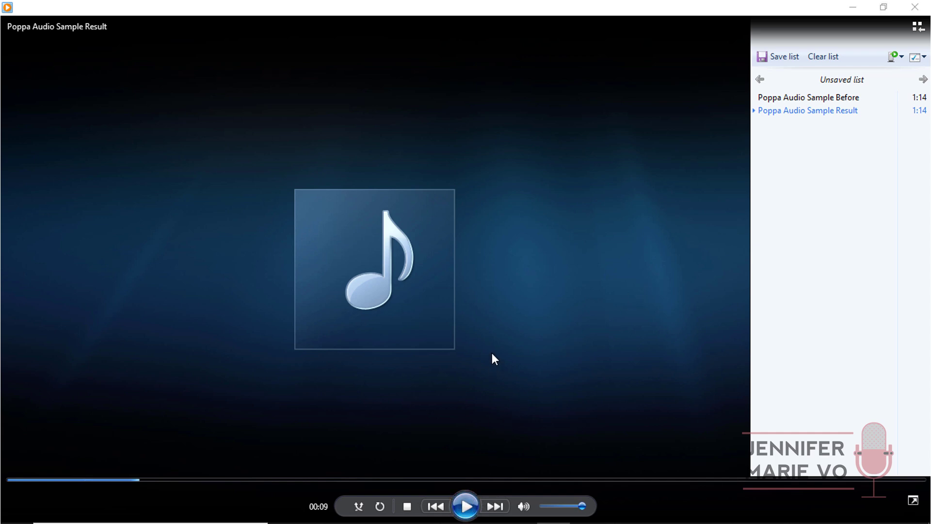